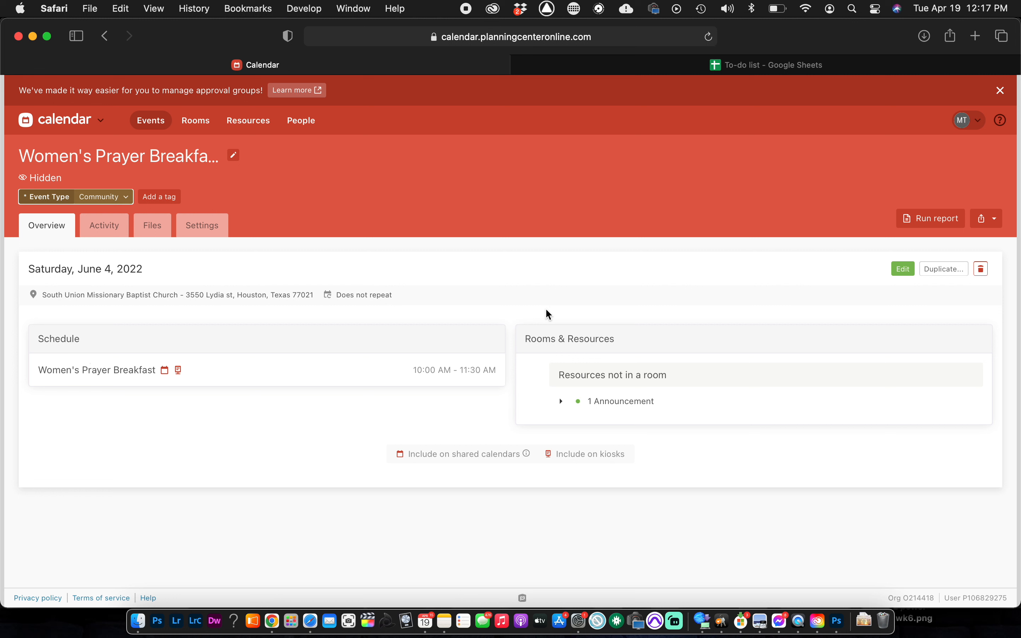
Review the event's activity log, files and settings, including the Summary and Notes fields
left_click(104, 232)
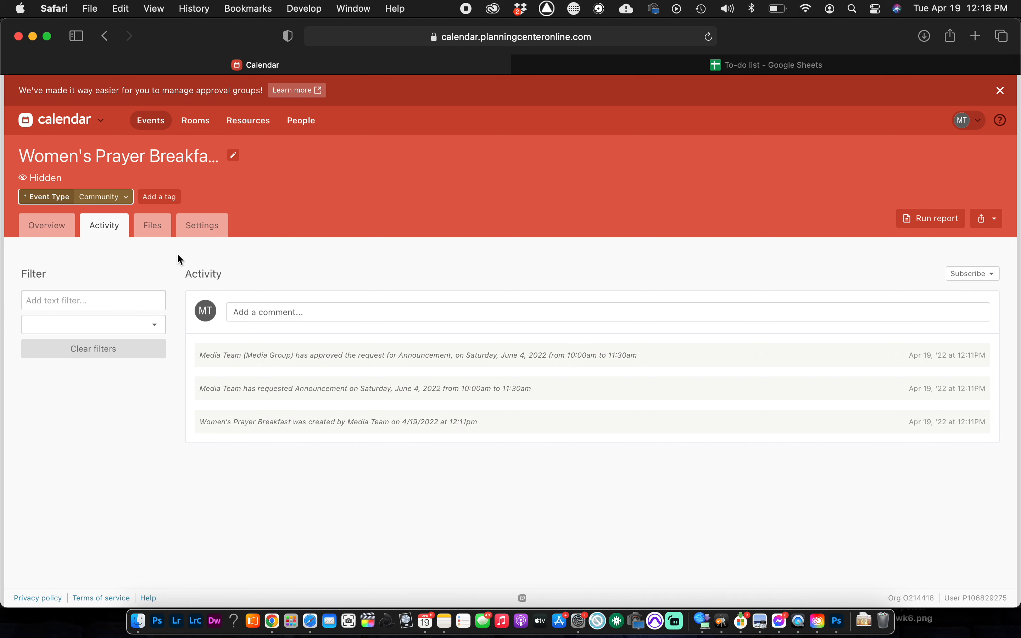
left_click(154, 228)
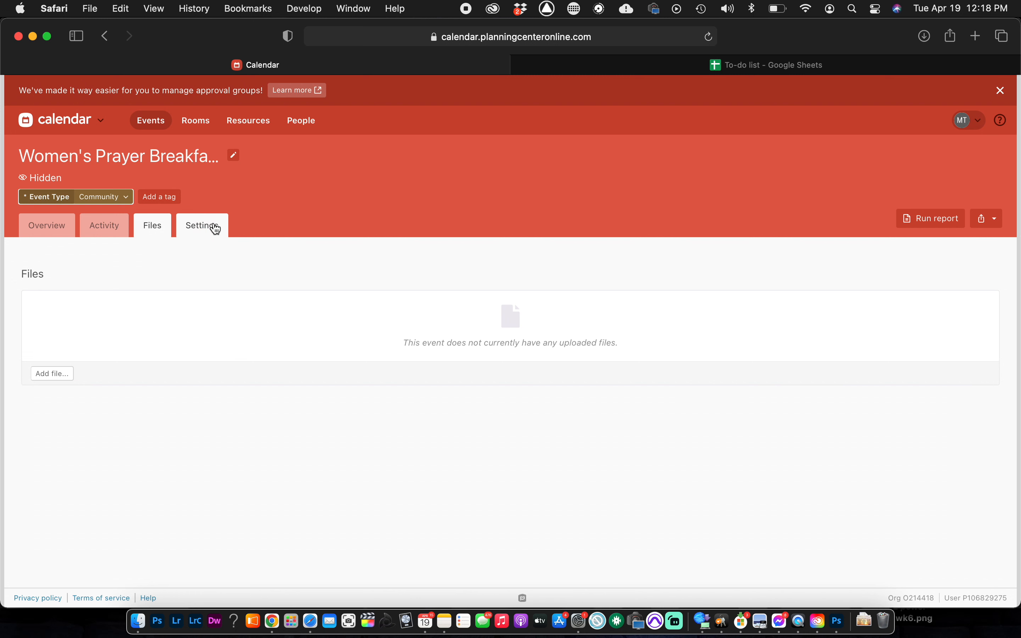
left_click(205, 230)
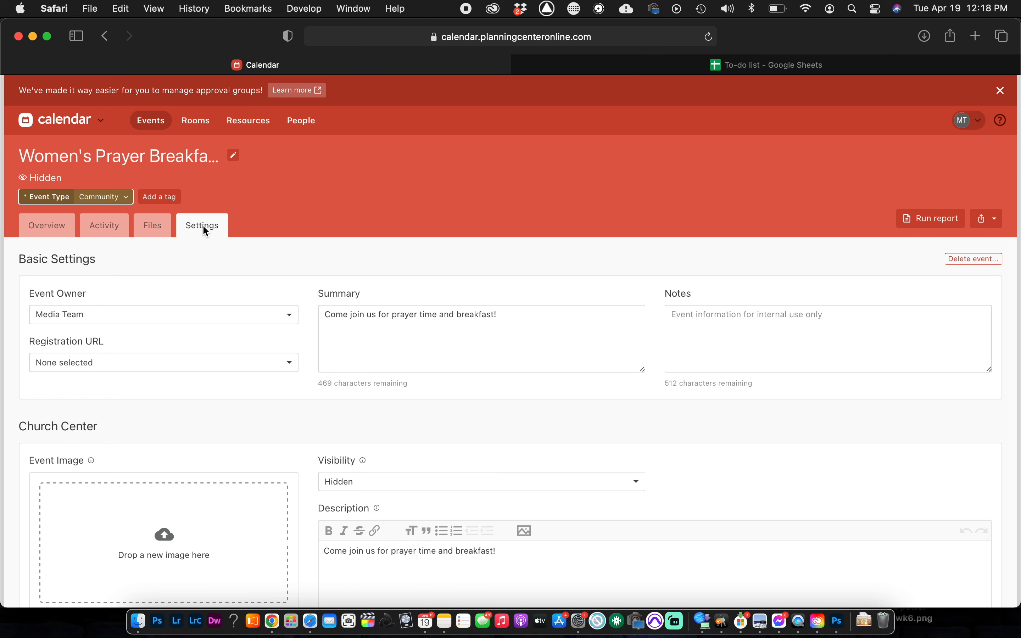
scroll(183, 324, "down", 3)
scroll(182, 323, "down", 1)
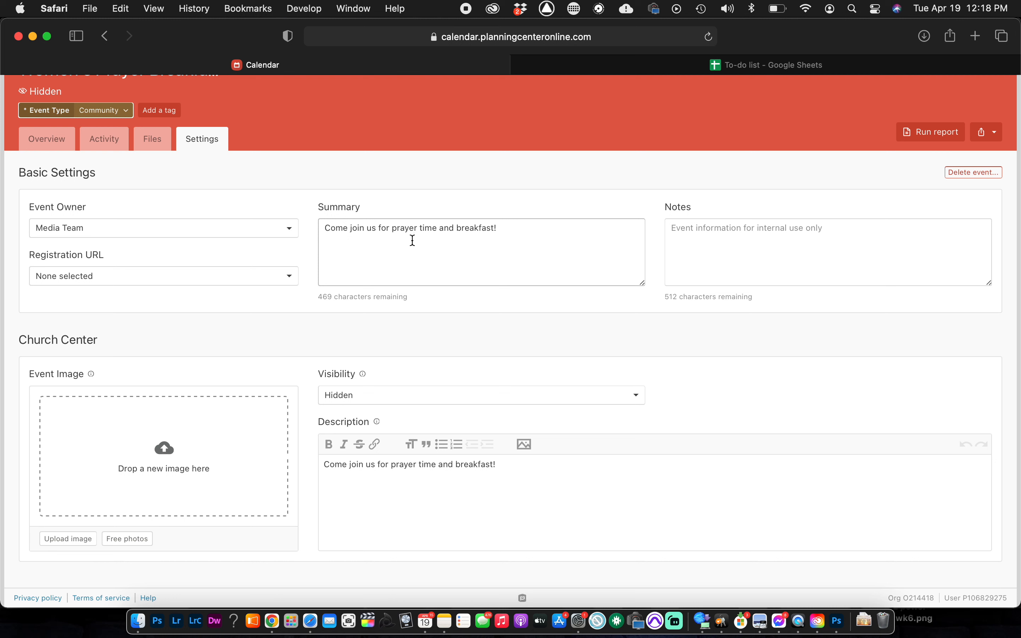
left_click(523, 232)
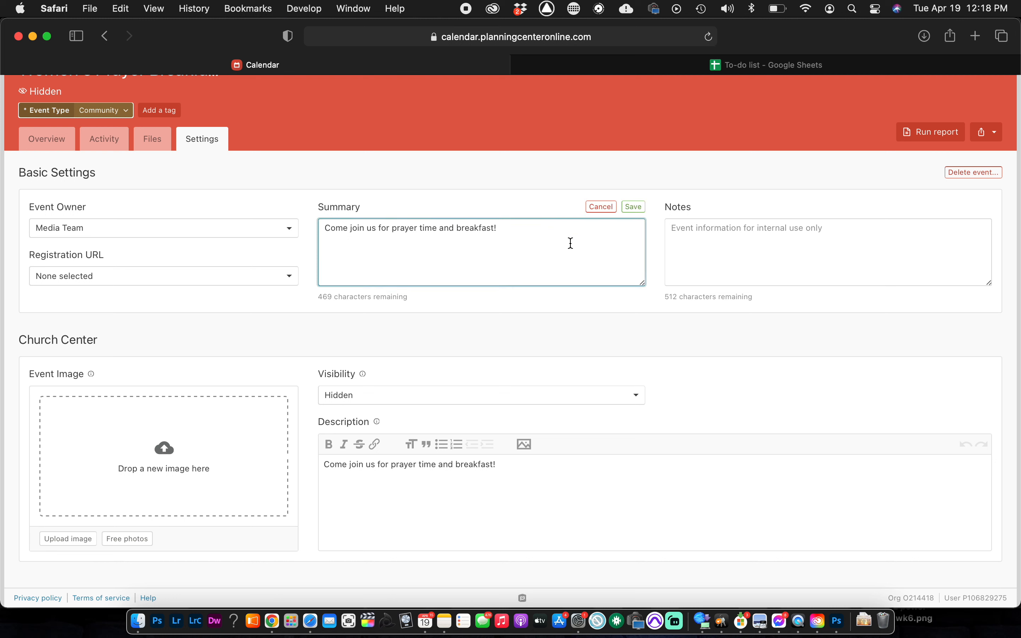
left_click(746, 239)
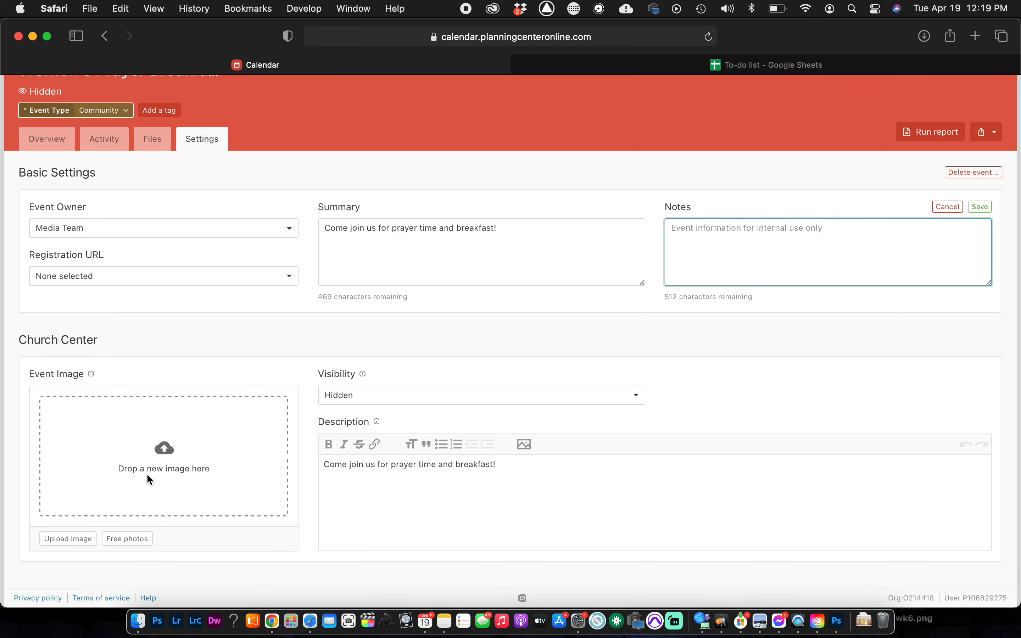
Open the June 4, 2022 date for editing and add setup 9:00–10:00 AM and teardown 11:30 AM–12:30 PM
left_click(53, 146)
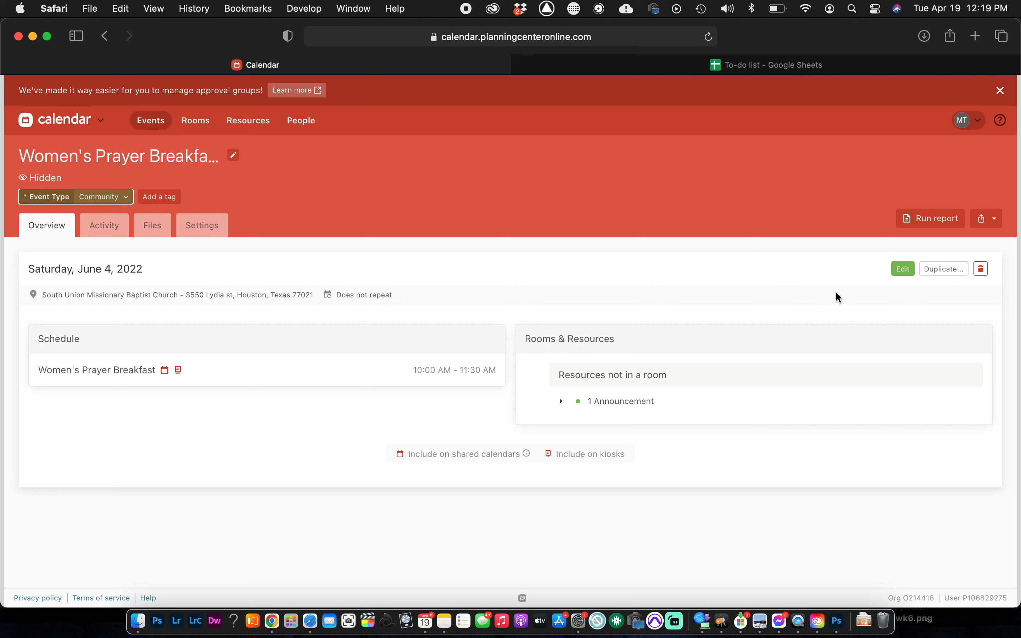
left_click(903, 270)
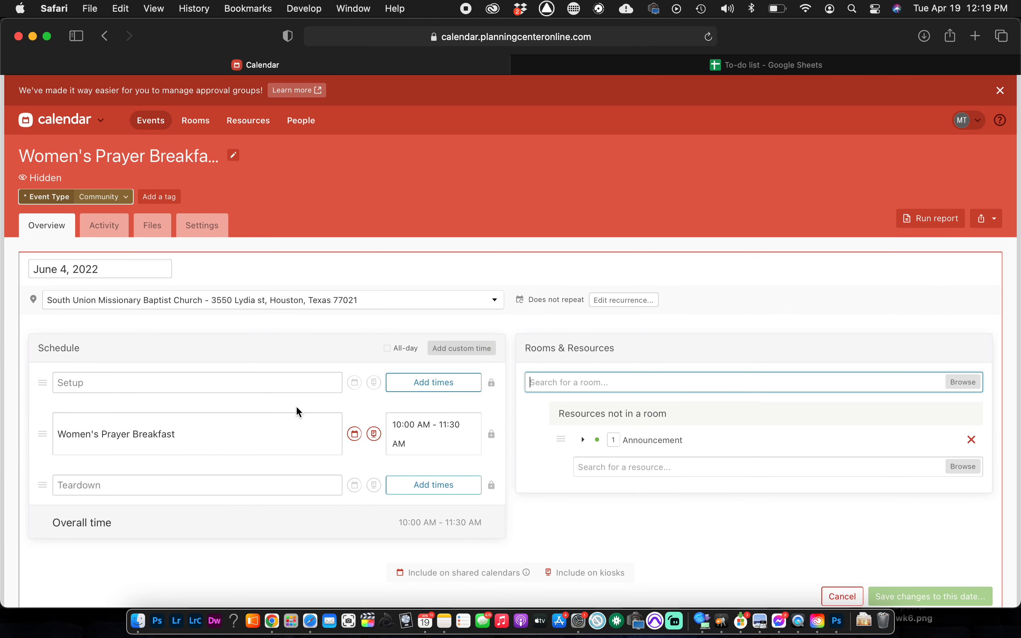
scroll(295, 412, "down", 2)
scroll(296, 405, "down", 2)
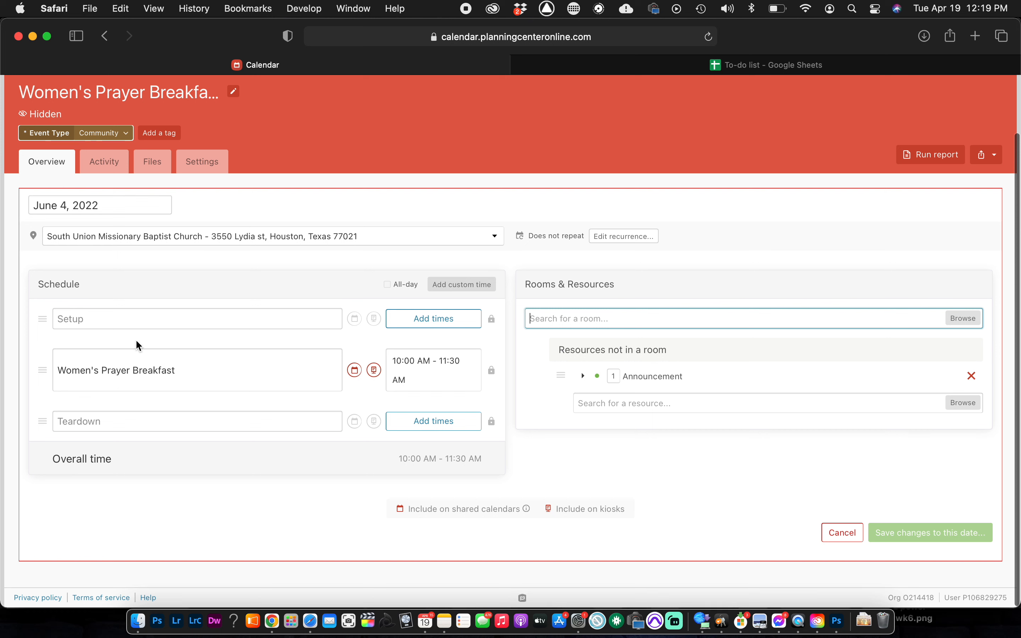
left_click(408, 321)
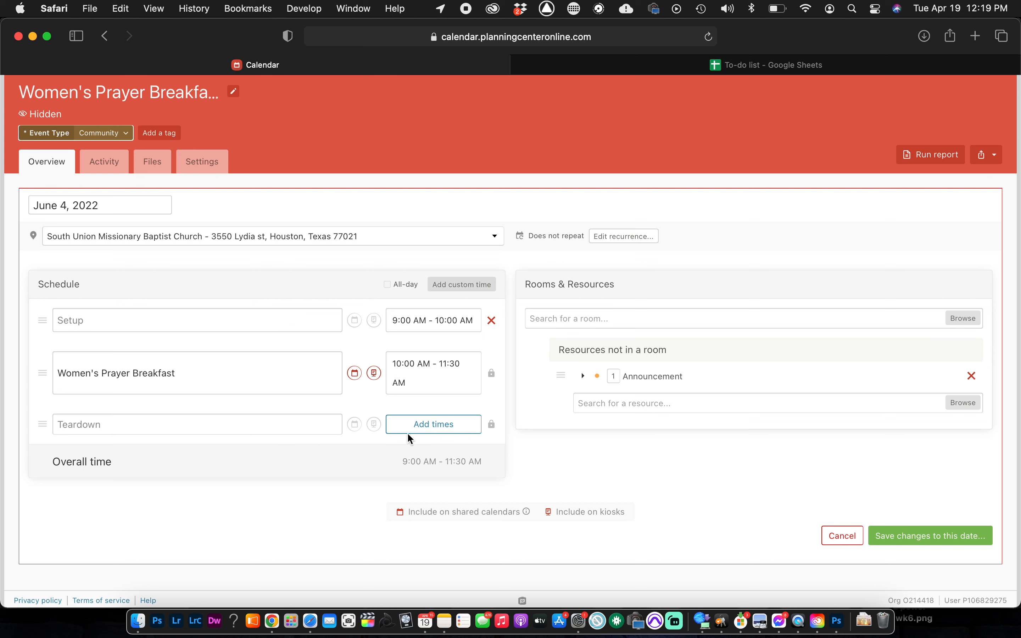
left_click(418, 424)
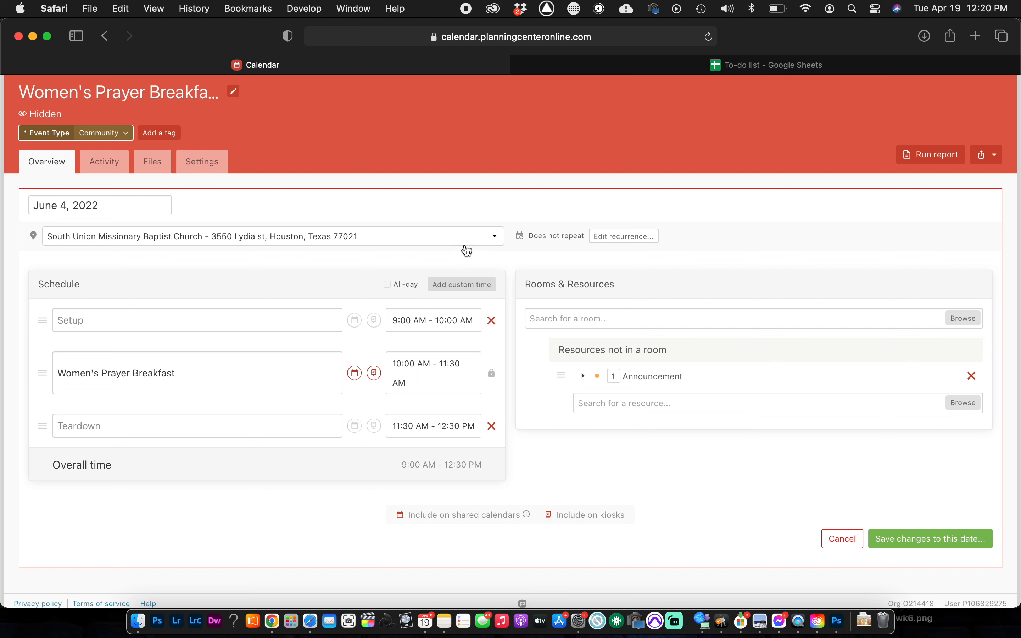
Change the event's location to the South Union MBC Annex Building campus
left_click(458, 235)
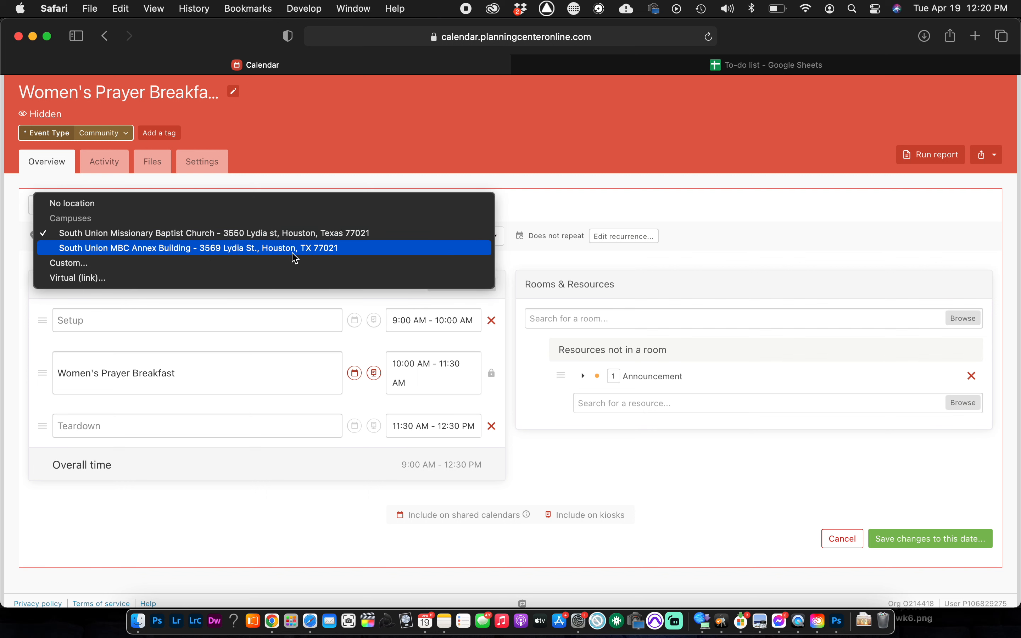
left_click(279, 249)
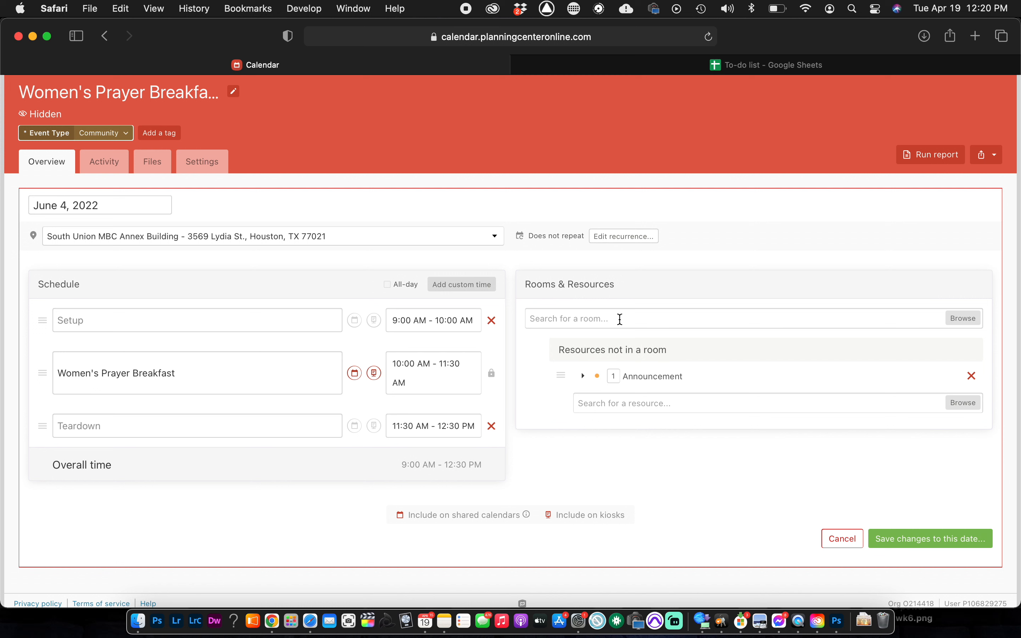
left_click(591, 317)
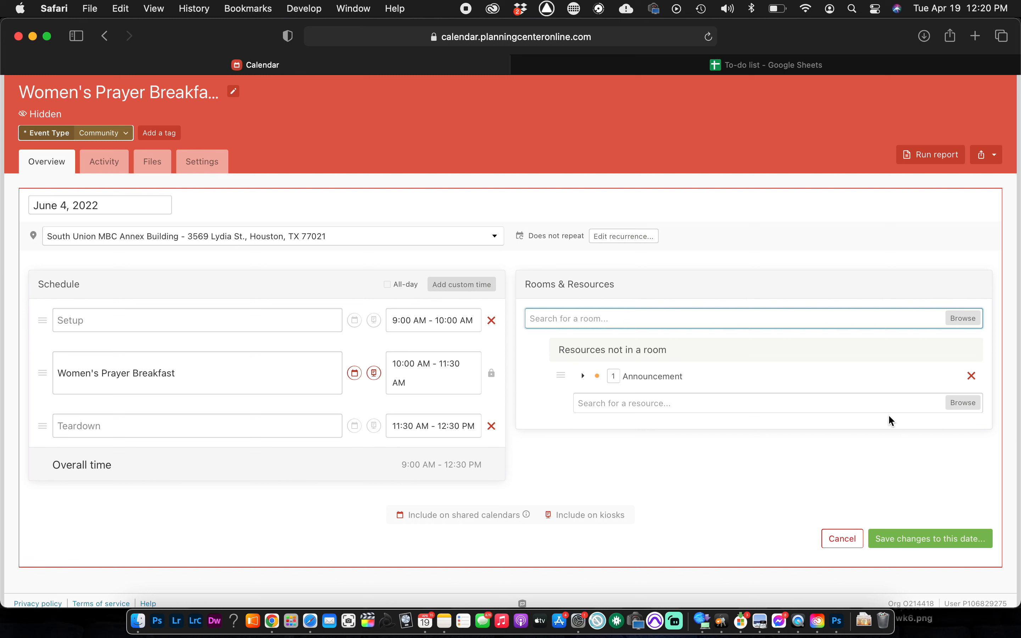
Add the Sound System Annex and Video Player resources to the event, outside any room
left_click(596, 404)
left_click(951, 403)
scroll(728, 491, "down", 1)
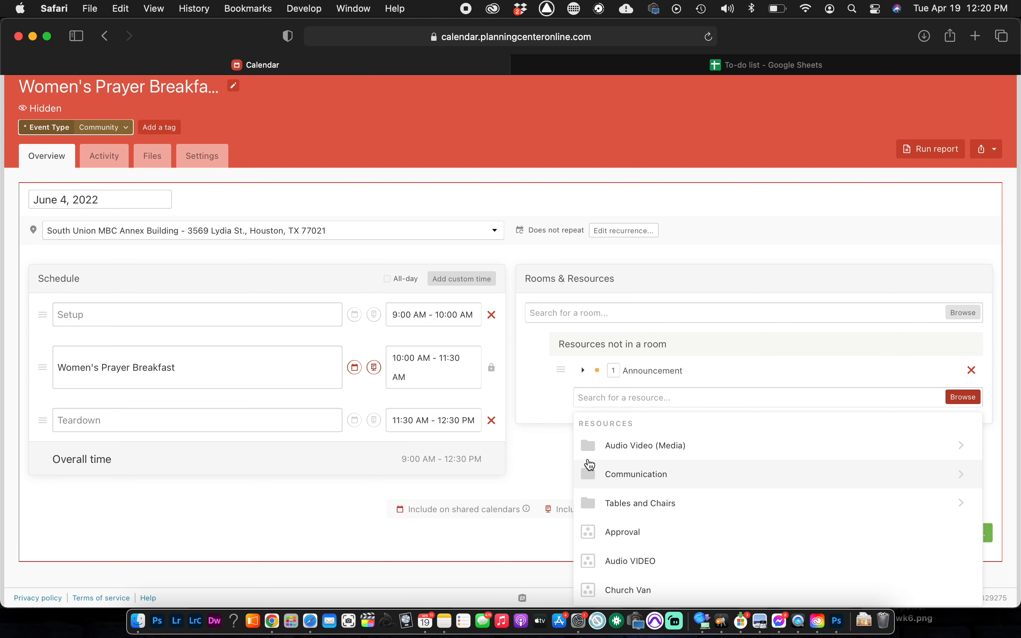
left_click(632, 452)
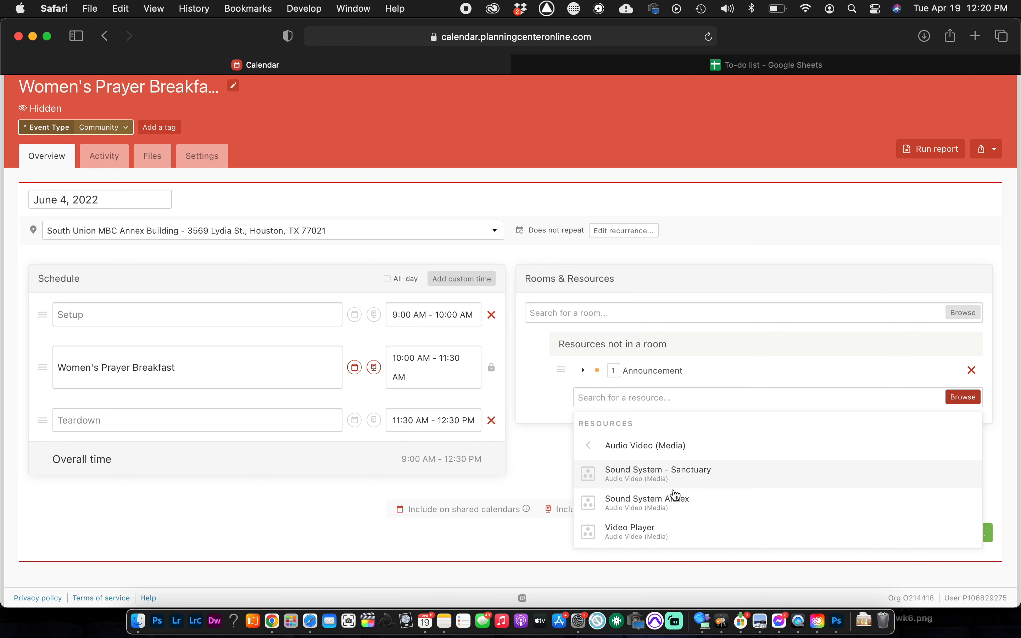
left_click(648, 507)
left_click(650, 428)
type("vi")
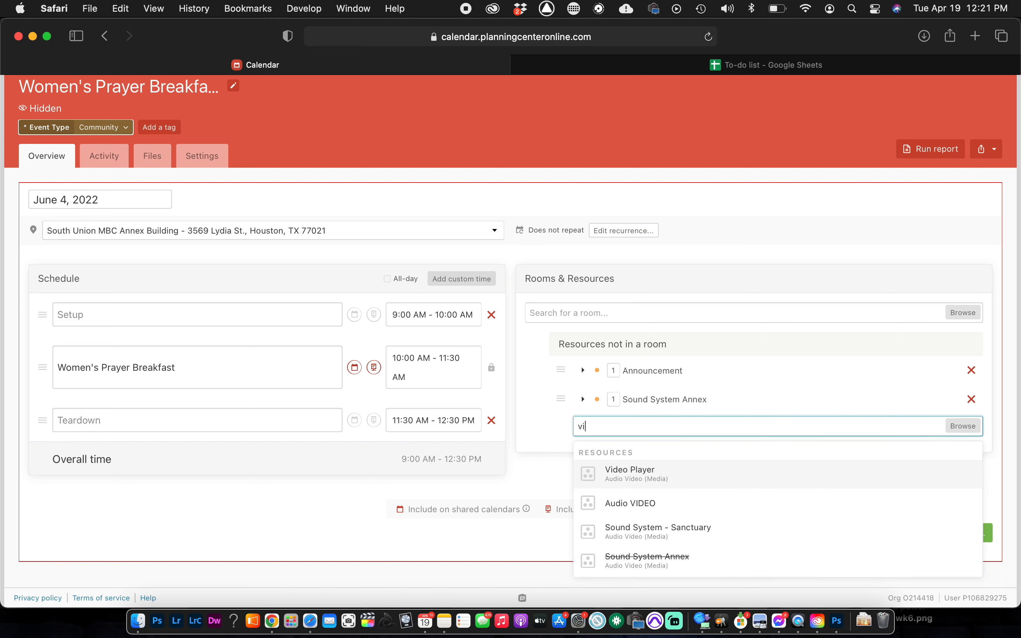
left_click(633, 478)
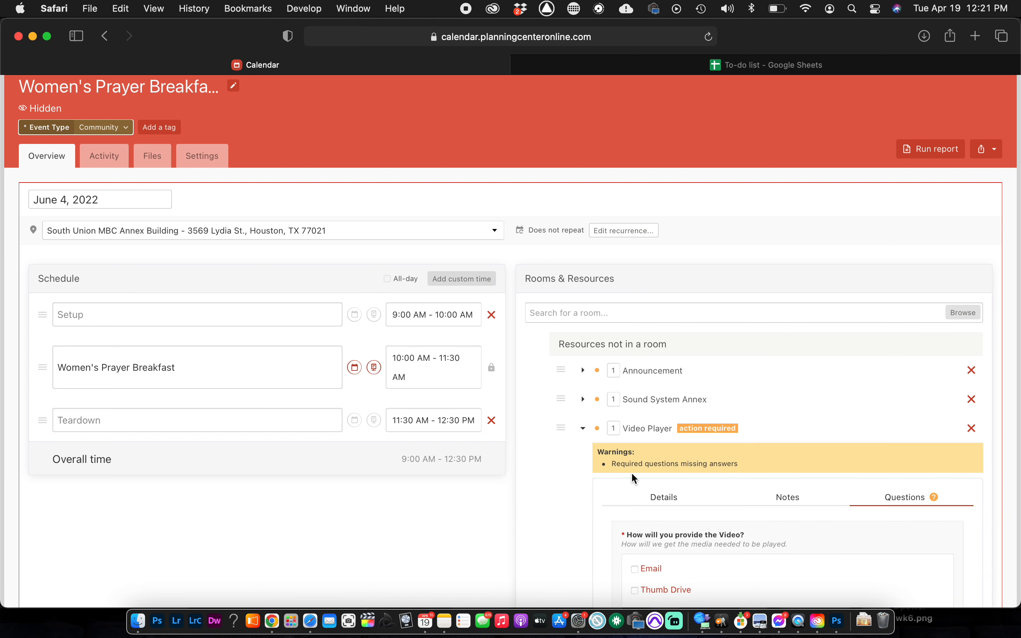
Answer the Video Player's question on how the video is provided with Website address, and collapse the resource details
scroll(627, 470, "down", 3)
scroll(628, 470, "down", 2)
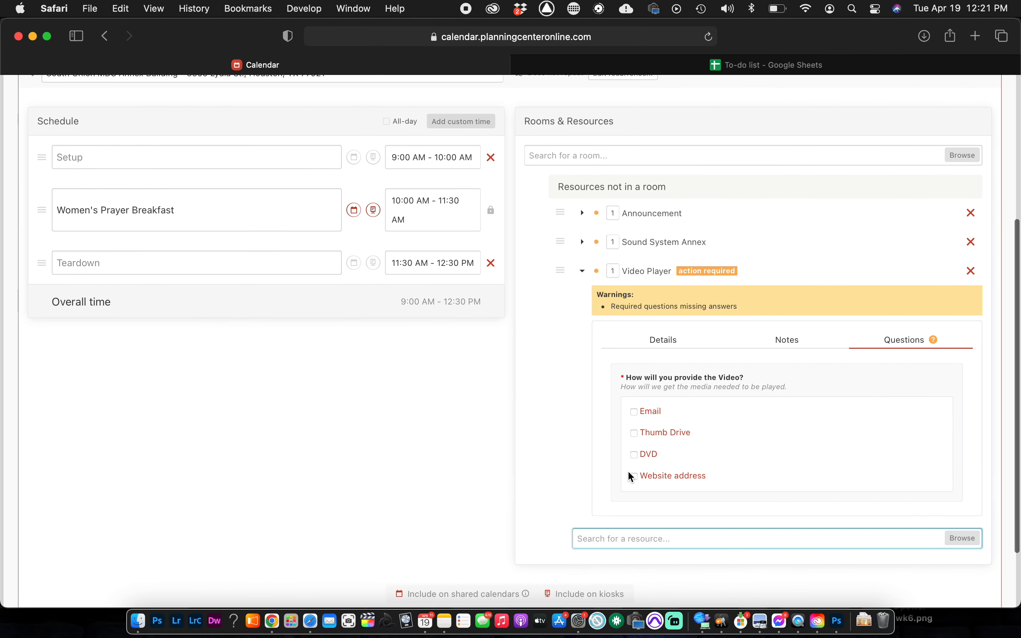
scroll(628, 470, "down", 1)
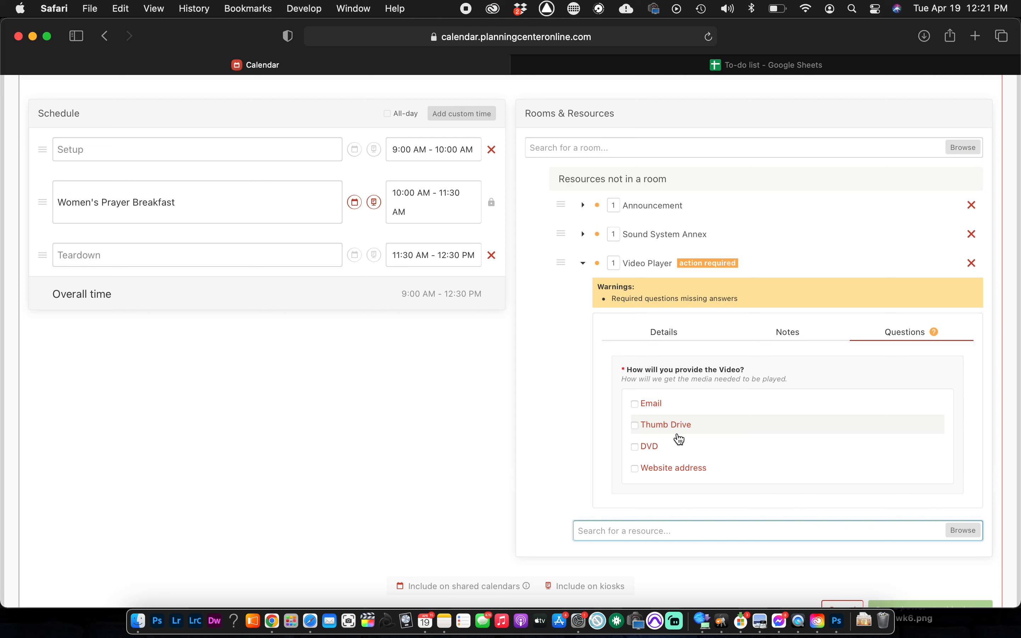
left_click(637, 470)
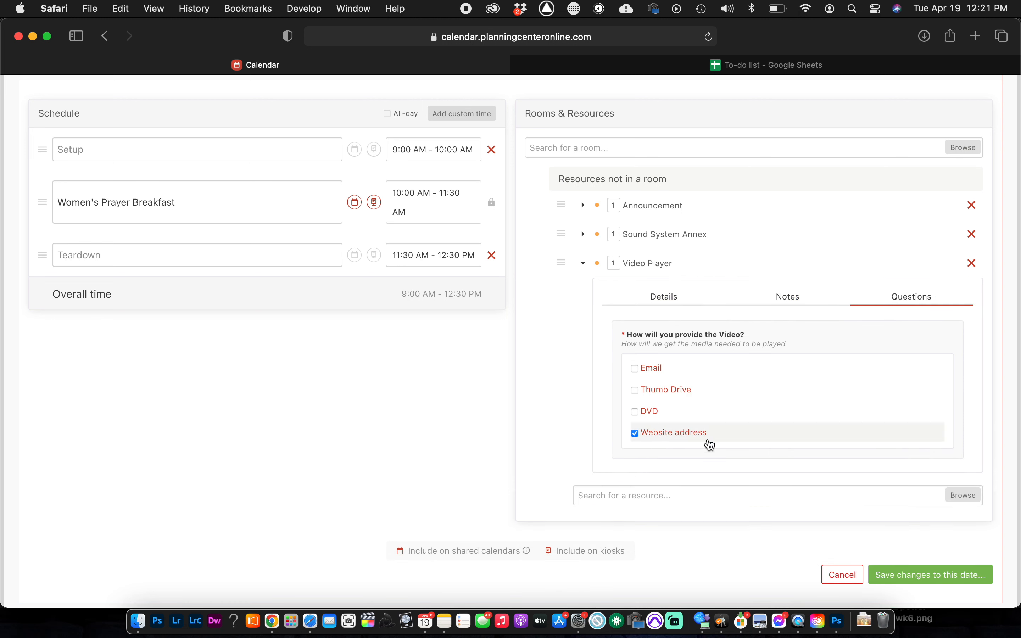
scroll(710, 444, "up", 1)
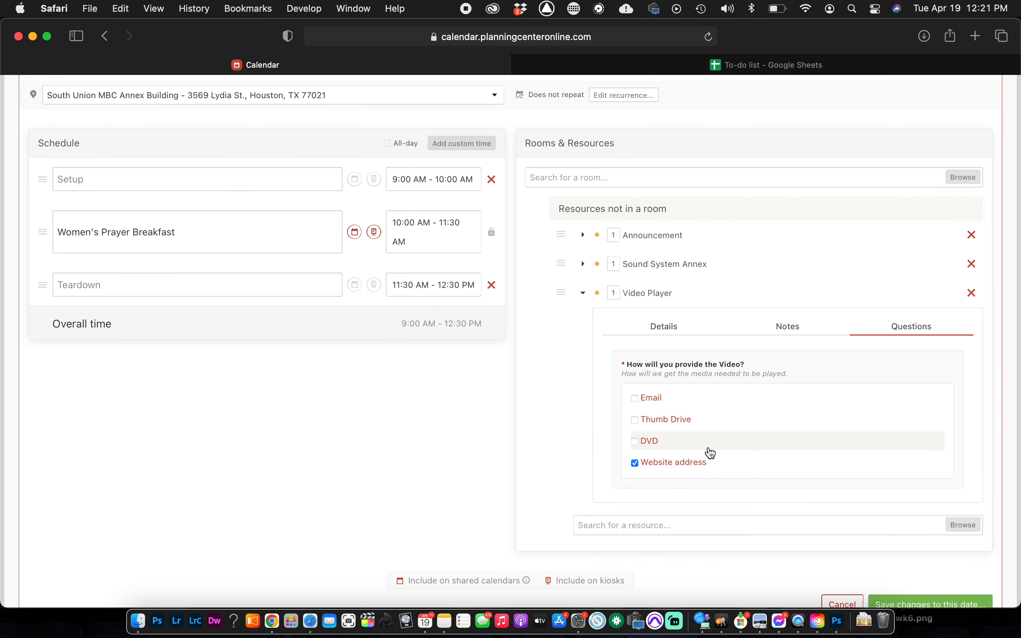
left_click(583, 264)
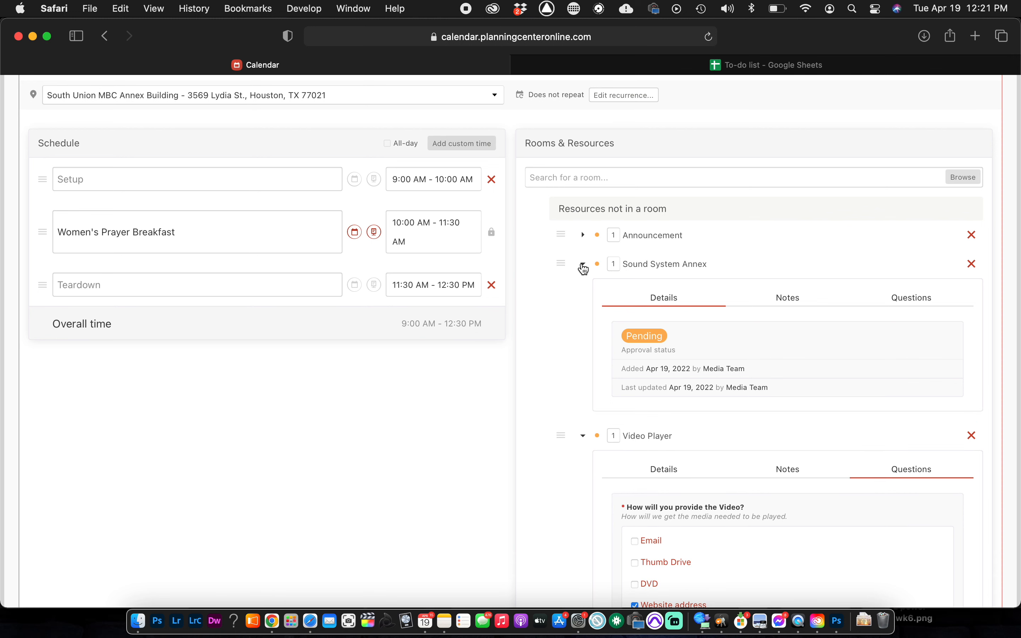
left_click(583, 265)
left_click(584, 295)
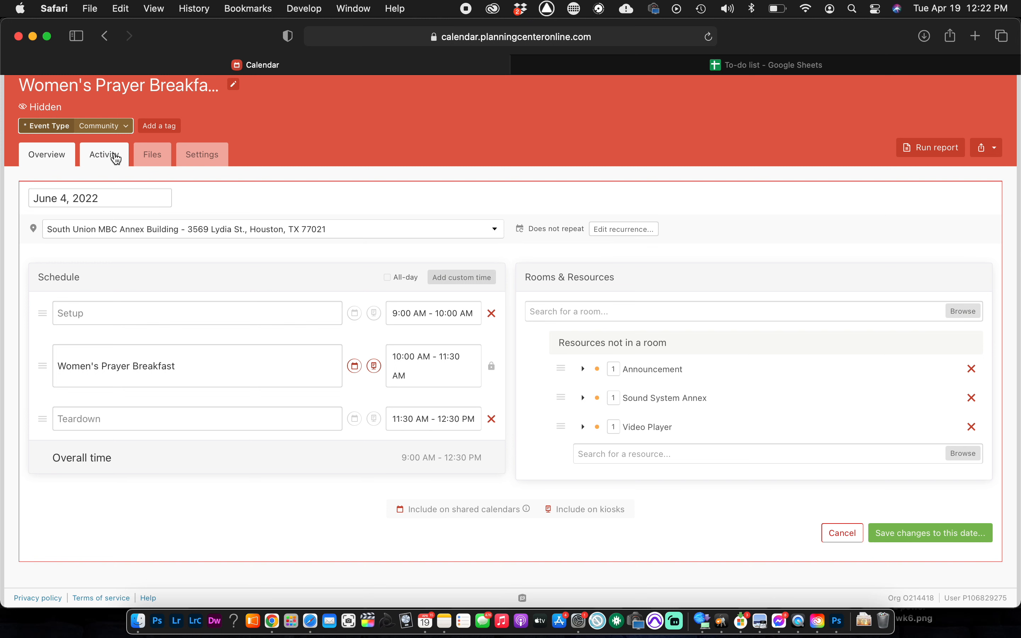
Start a new file attachment for the event and choose To-do list - To do.pdf from the desktop's Tutorial folder
left_click(142, 157)
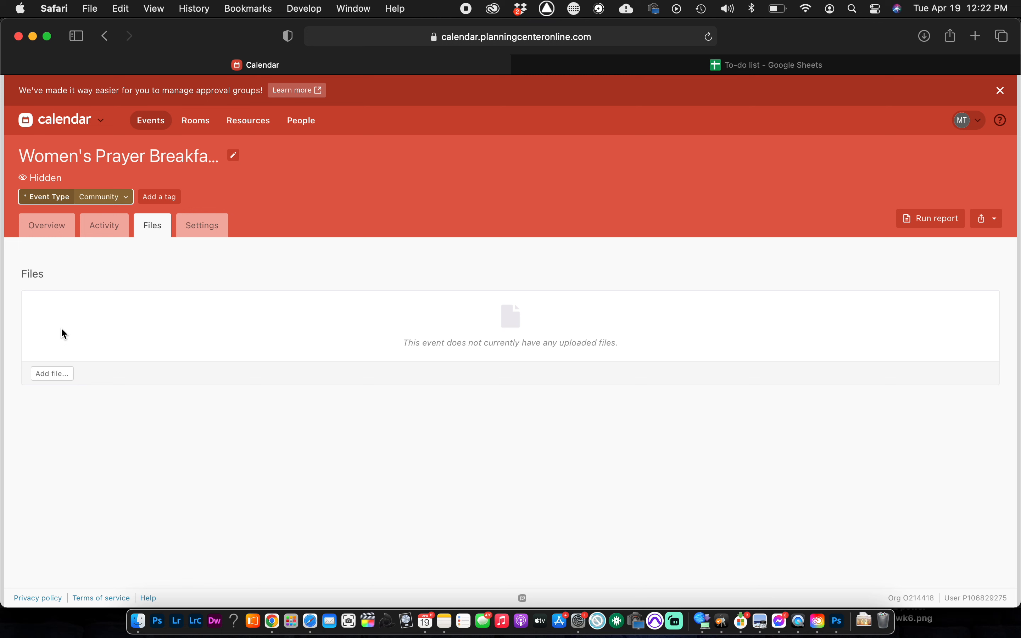
left_click(53, 373)
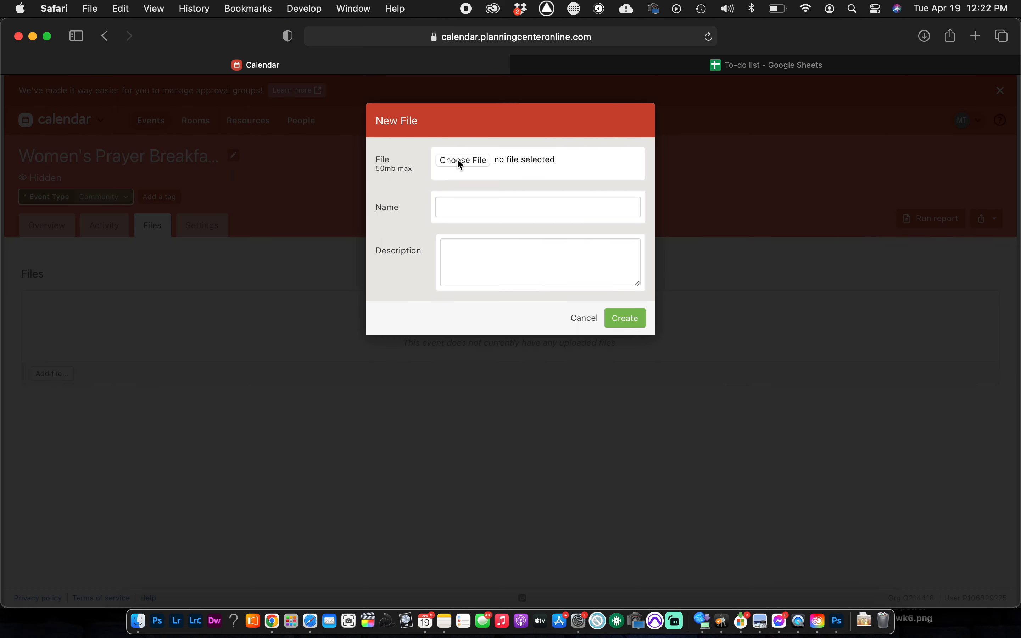
left_click(465, 161)
left_click(309, 263)
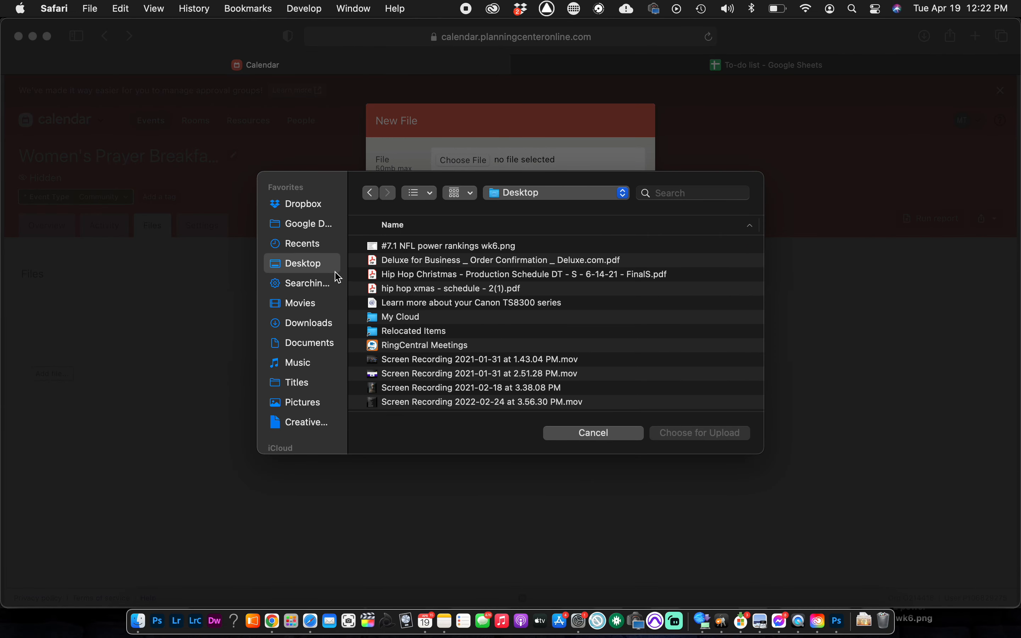
scroll(371, 320, "down", 10)
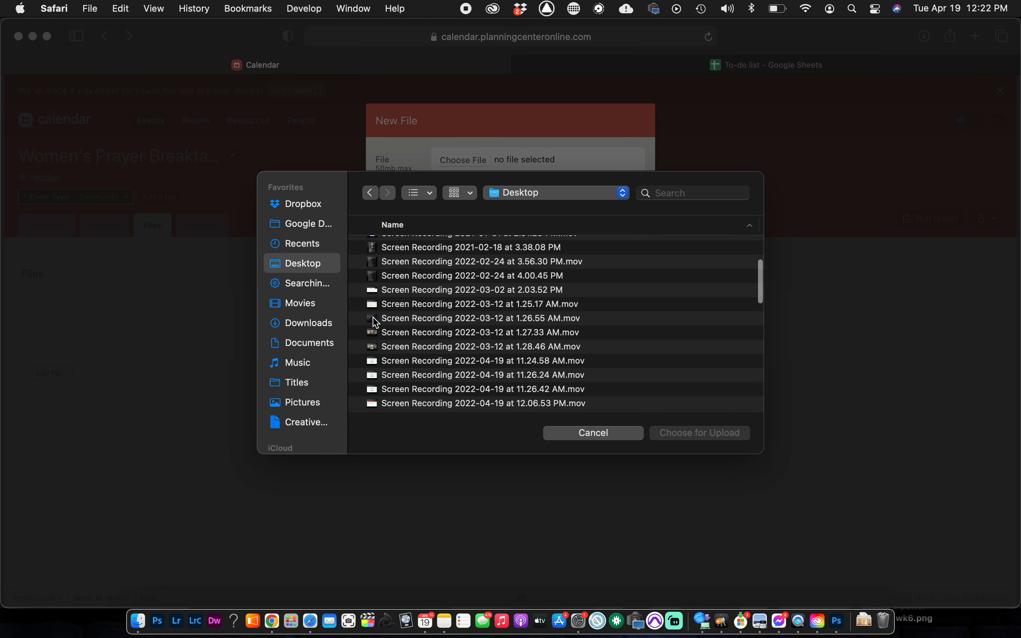
scroll(376, 323, "down", 15)
left_click(376, 370)
double_click(376, 369)
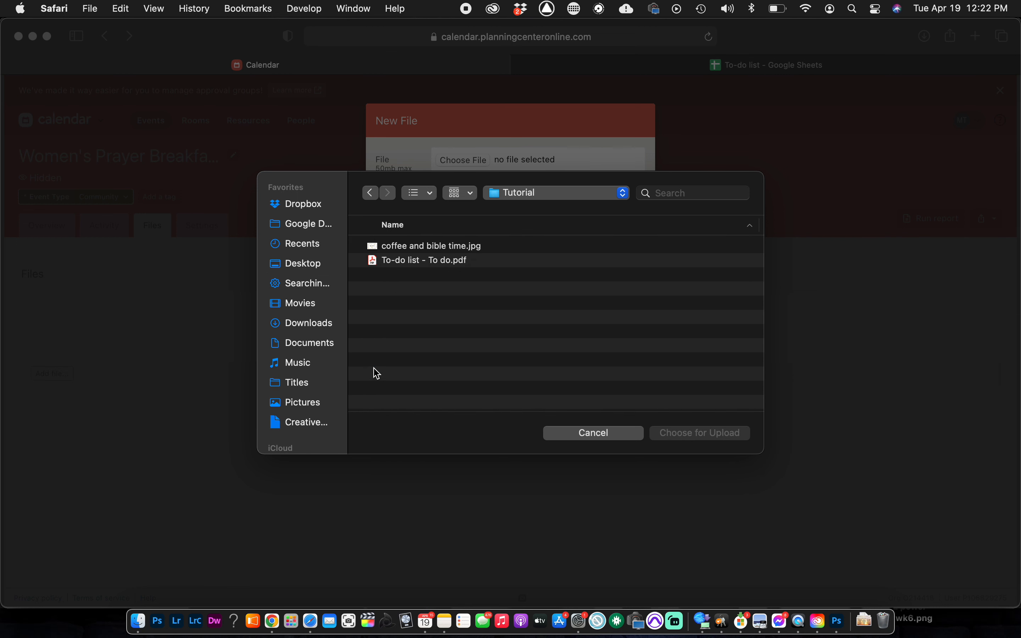
left_click(403, 262)
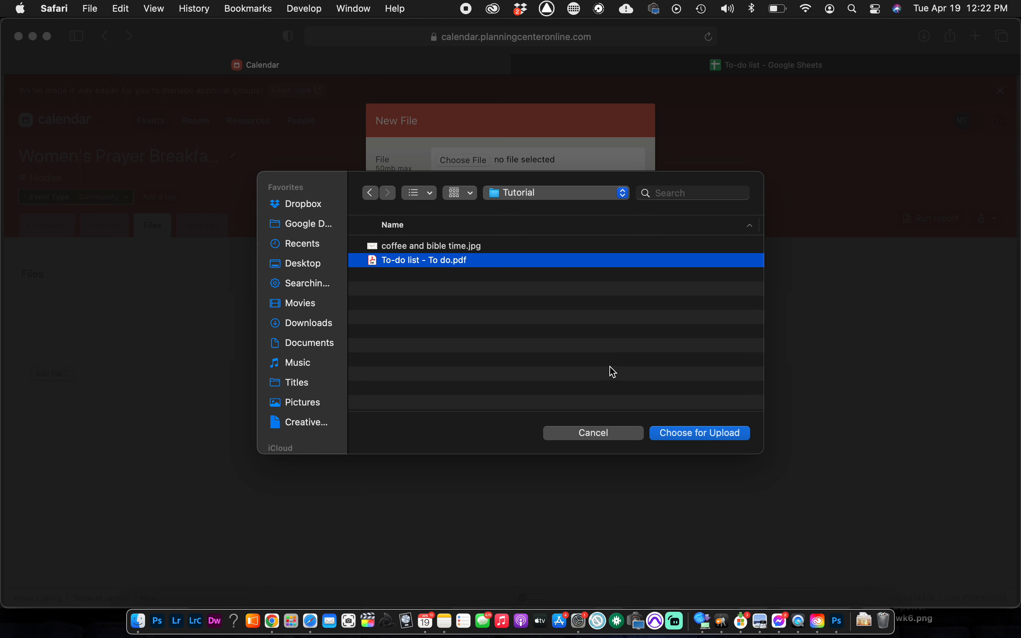
left_click(684, 434)
Name the attachment "Sign Up Sheet", describe it as "Please Print 5 Copies", and create it
left_click(482, 208)
type("Sign ")
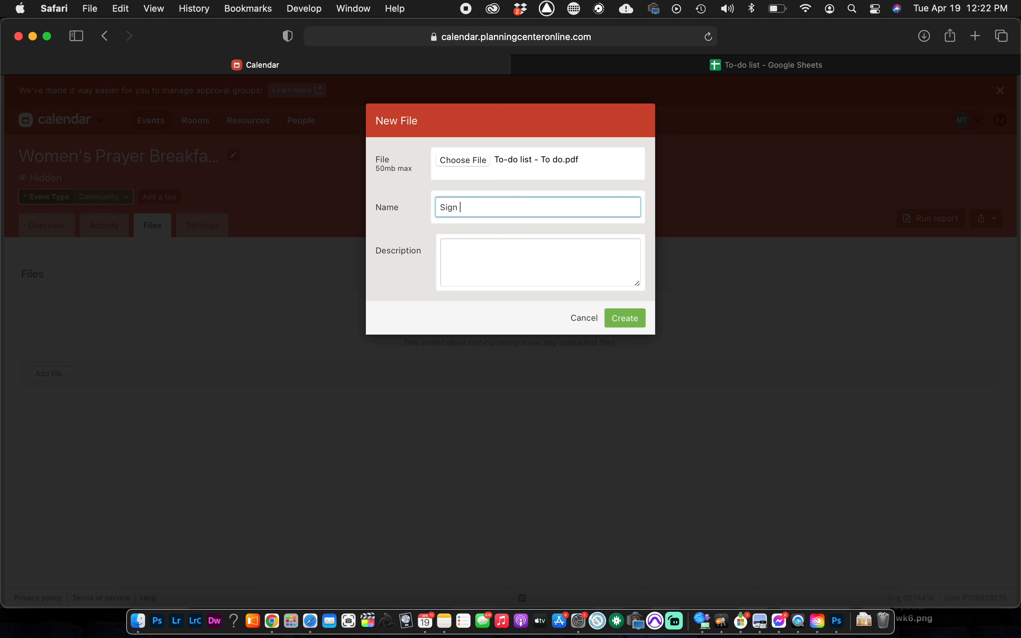
type("Up Sheet")
left_click(489, 257)
type("Pl")
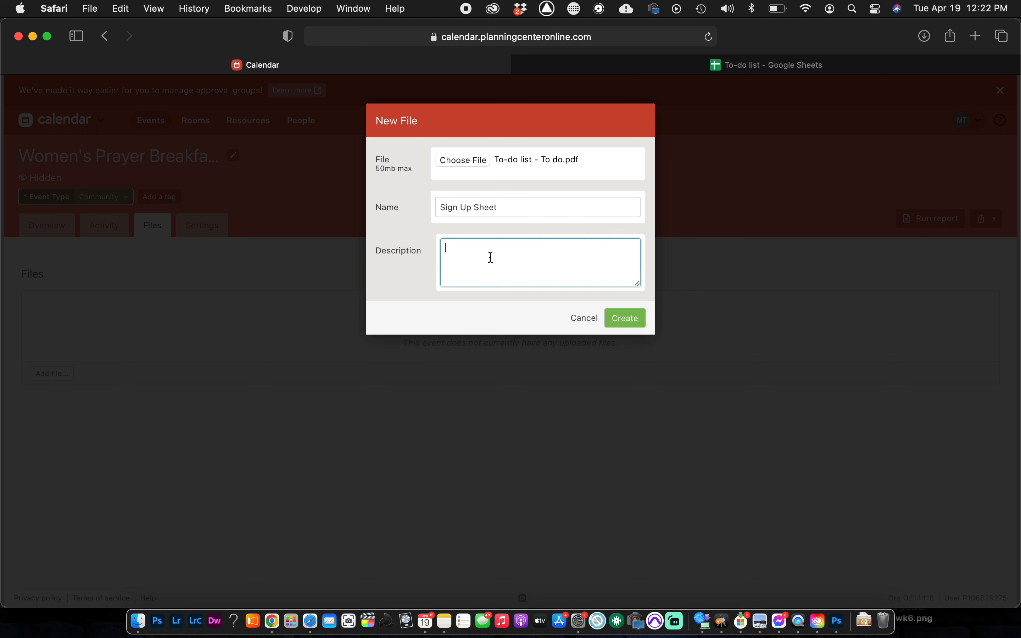
type("eas e Print 5 Copies")
left_click(634, 322)
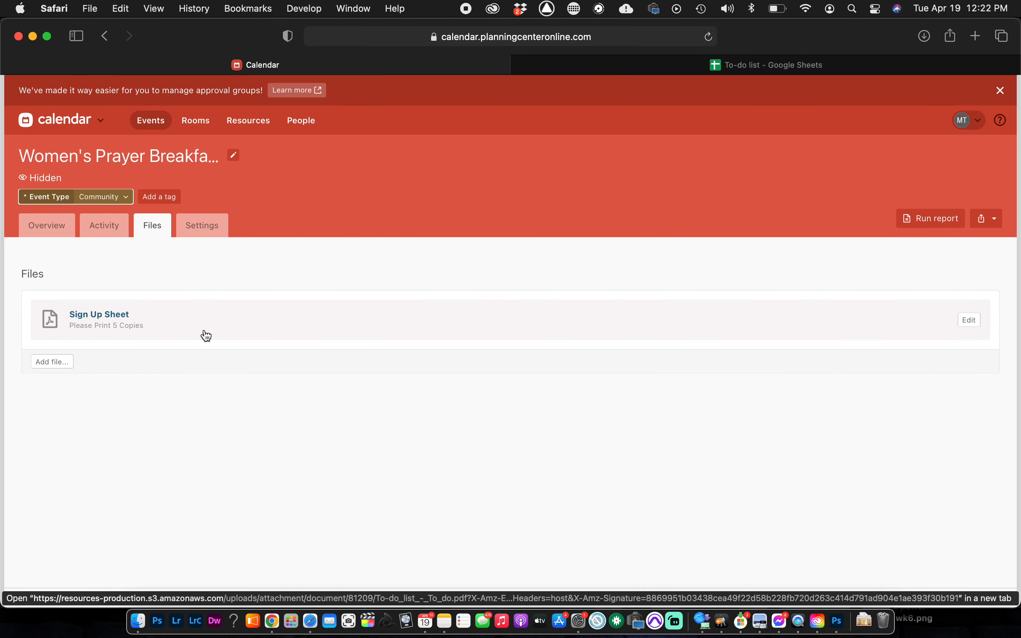
Open the uploaded Sign Up Sheet file and look through its contents
left_click(118, 318)
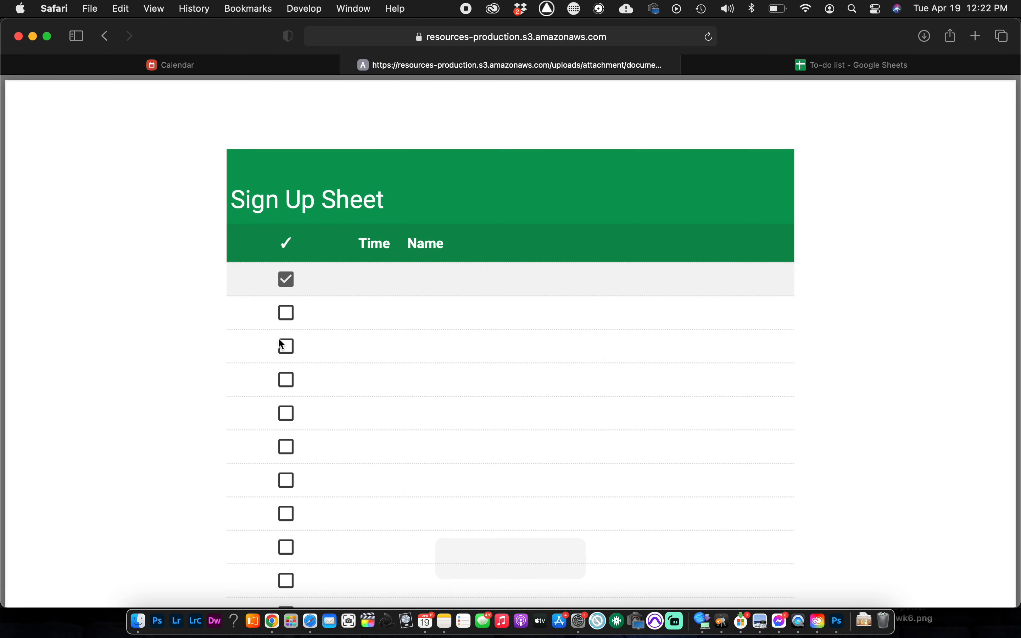
scroll(266, 338, "down", 3)
scroll(268, 341, "up", 2)
scroll(268, 340, "down", 10)
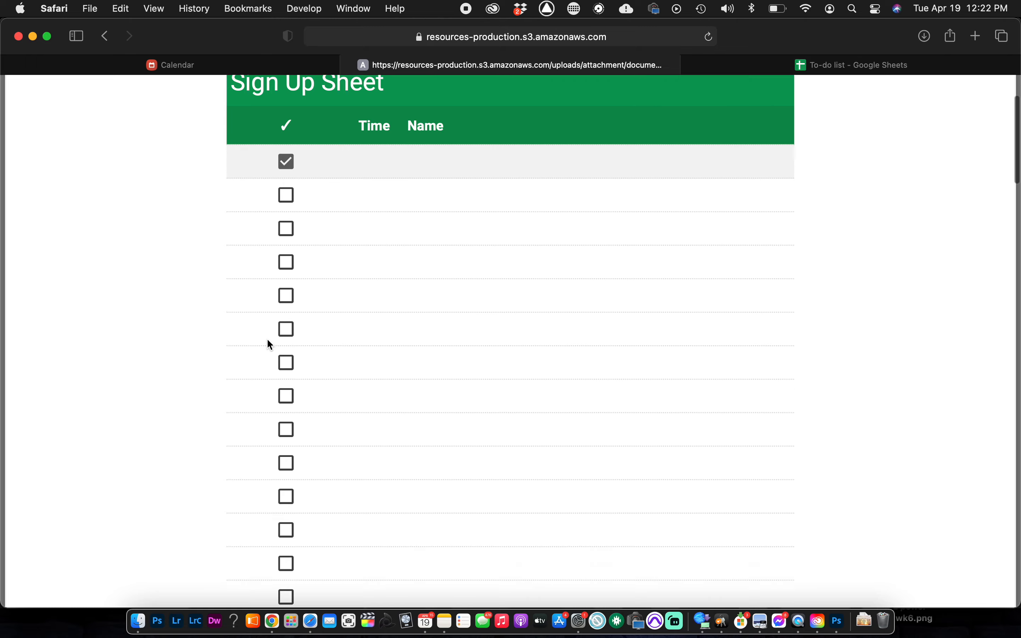
Finish viewing the sign-up sheet, close it, and look over the event's settings, including the internal notes field
scroll(268, 340, "down", 15)
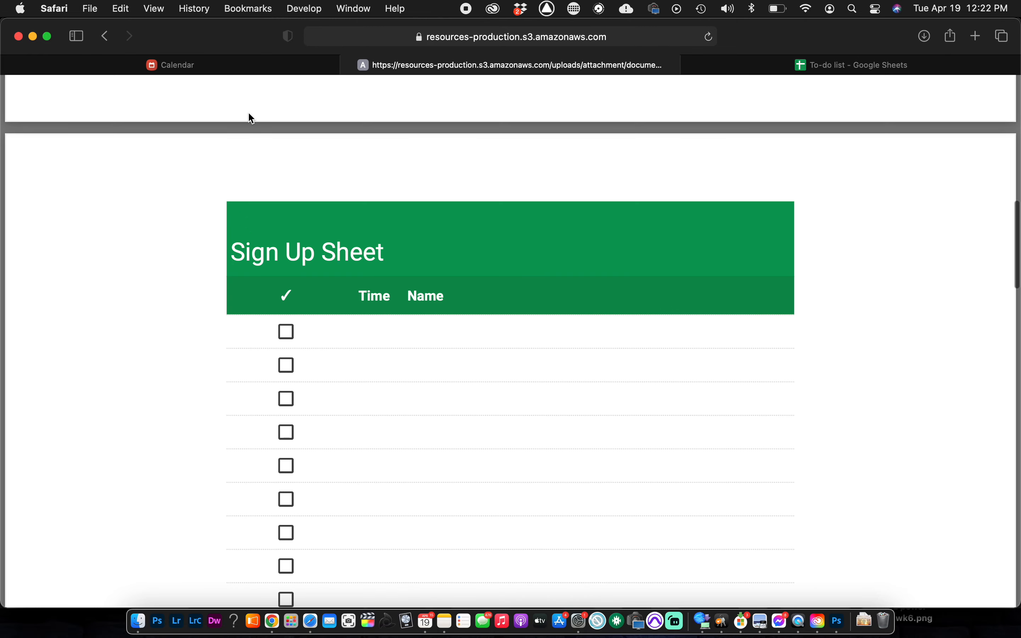
left_click(347, 64)
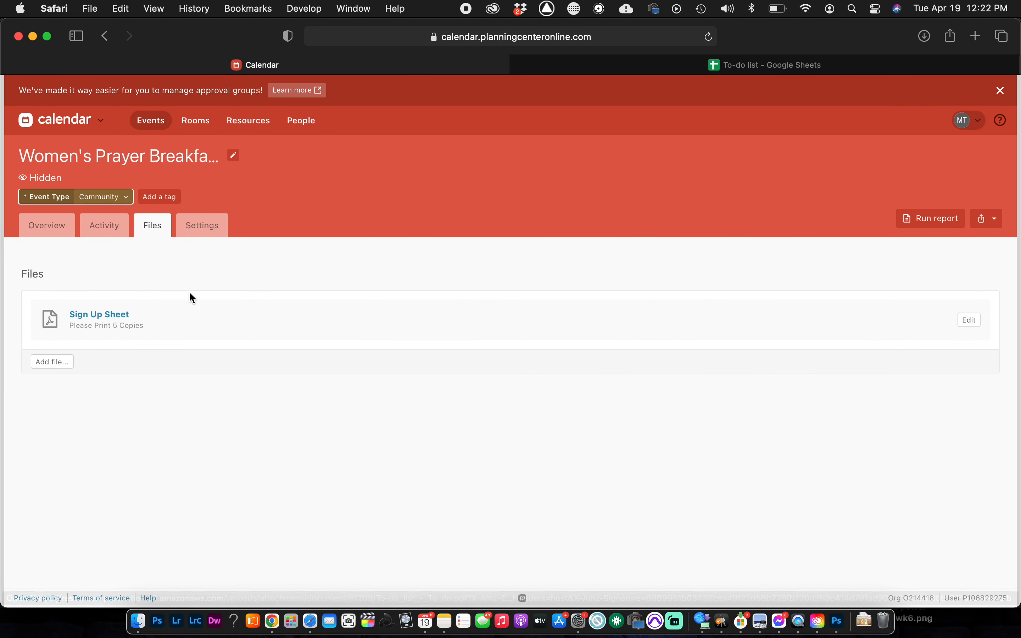
left_click(200, 228)
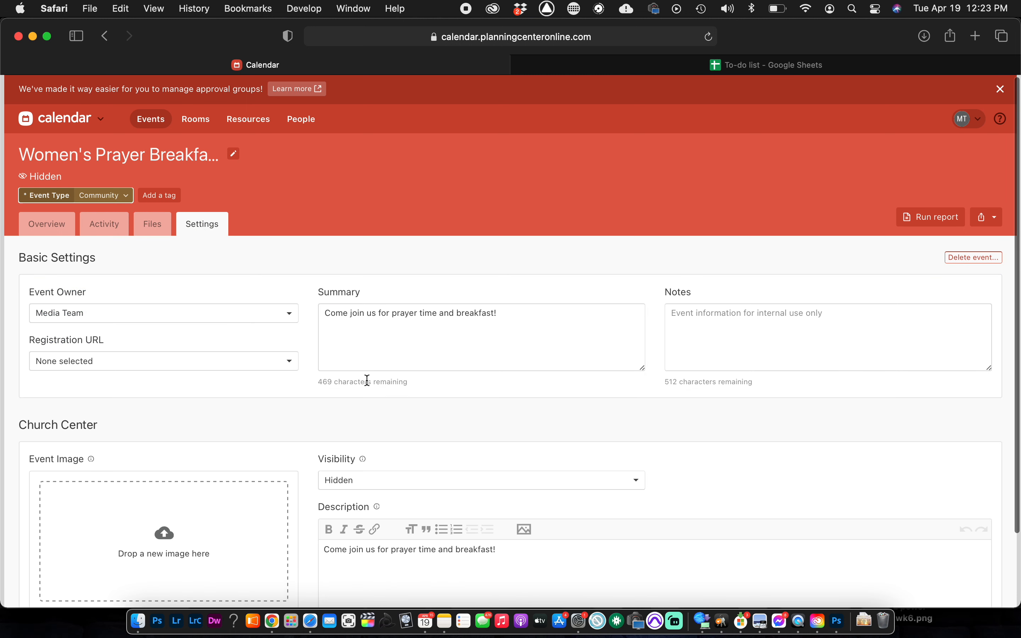
scroll(367, 379, "down", 2)
scroll(366, 382, "down", 2)
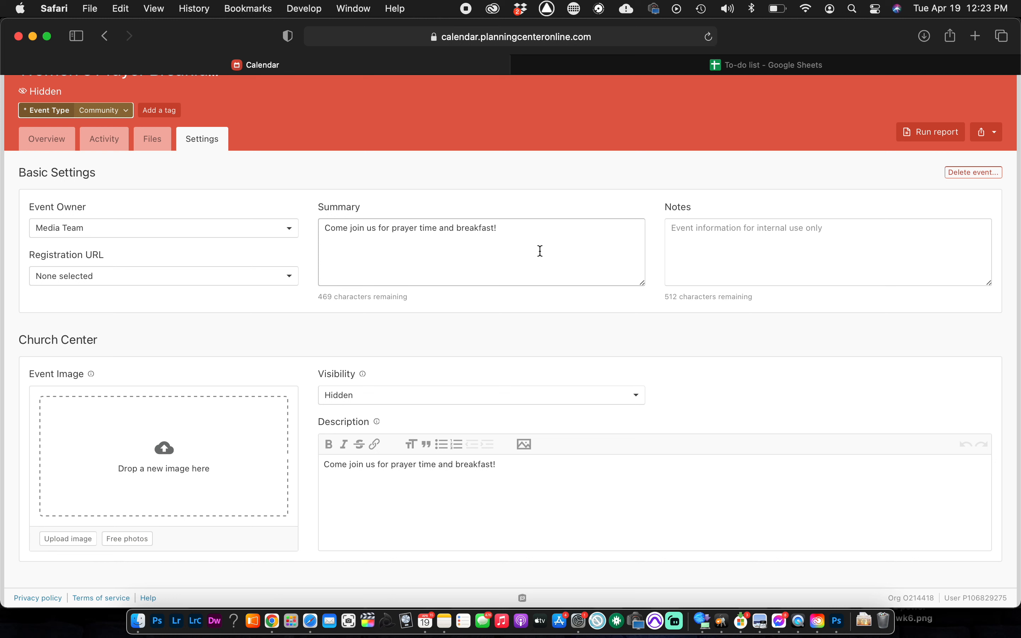
left_click(704, 231)
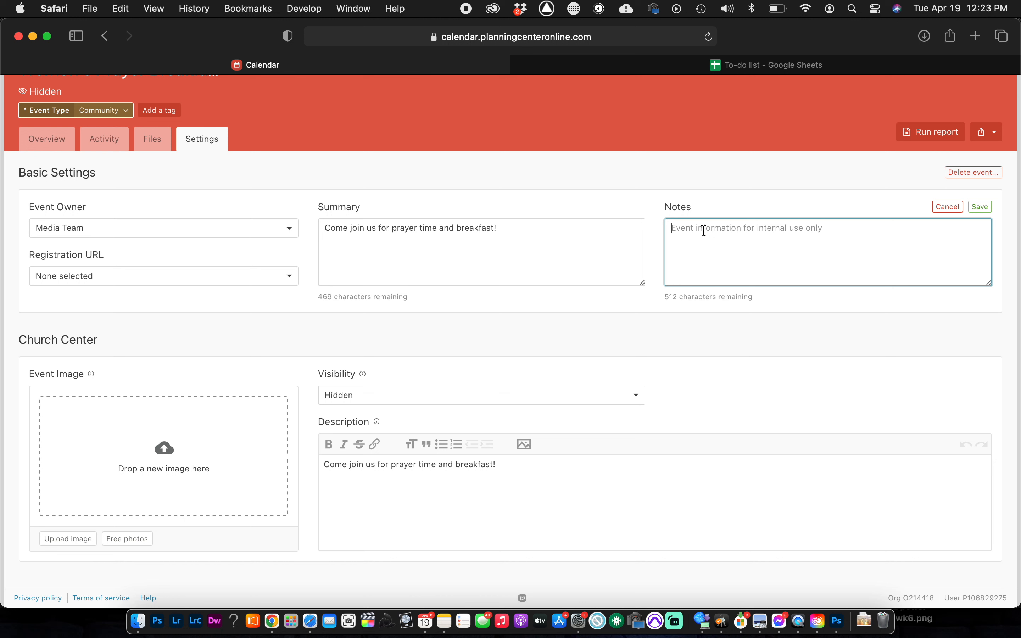
left_click(93, 279)
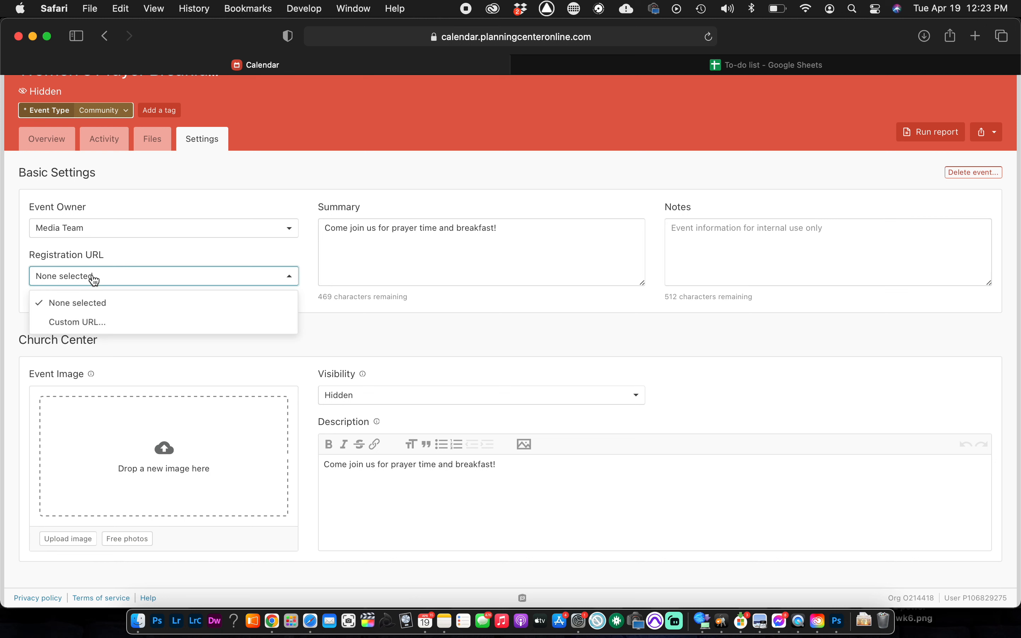
left_click(89, 322)
left_click(85, 303)
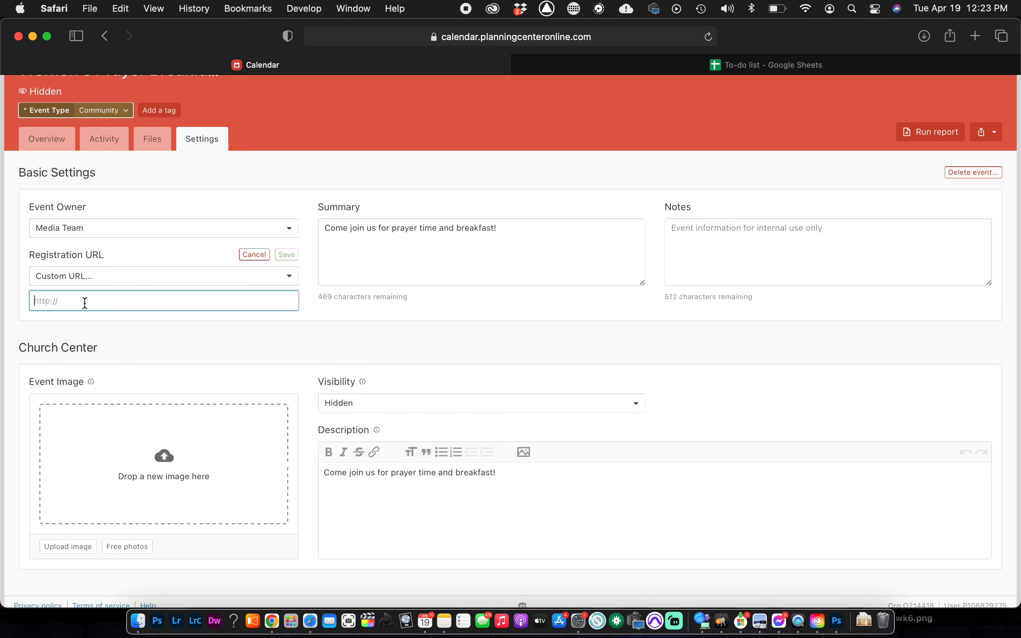
left_click(254, 254)
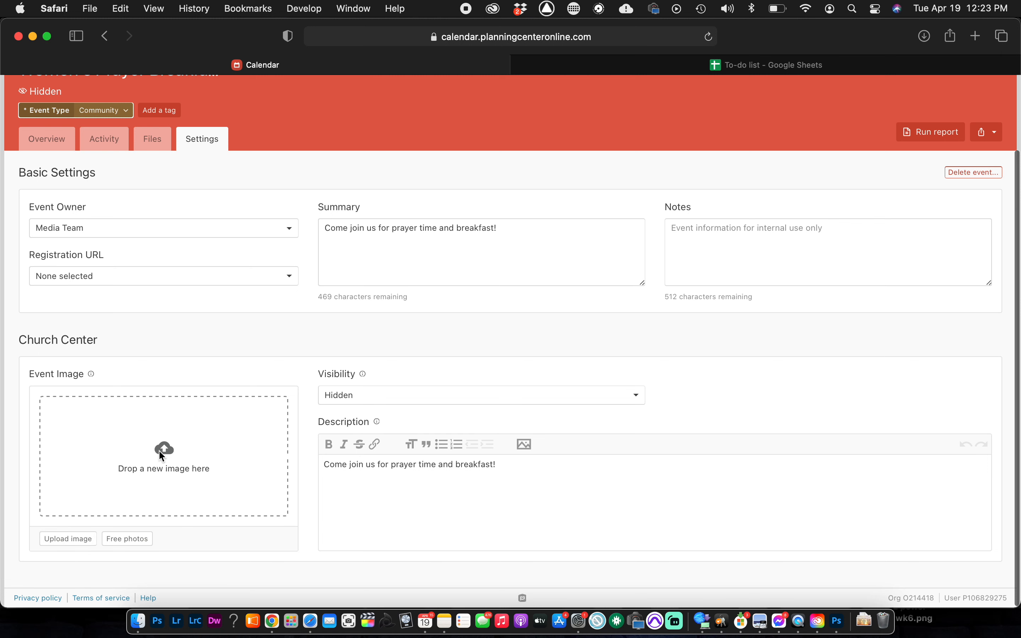
Upload coffee and bible time.jpg from the Tutorial folder as the event image
left_click(66, 539)
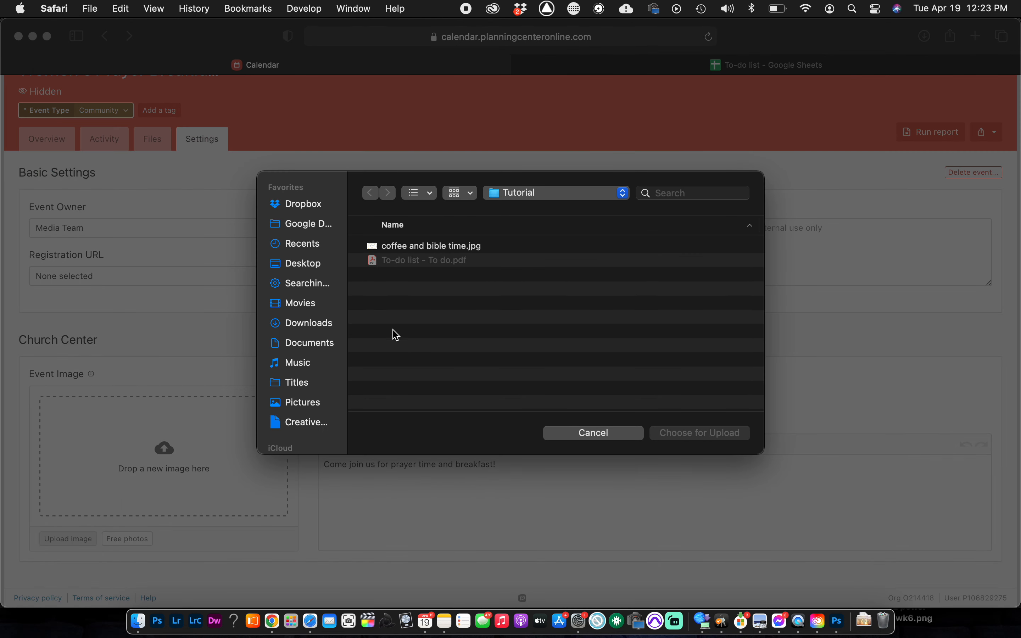
left_click(404, 248)
left_click(687, 437)
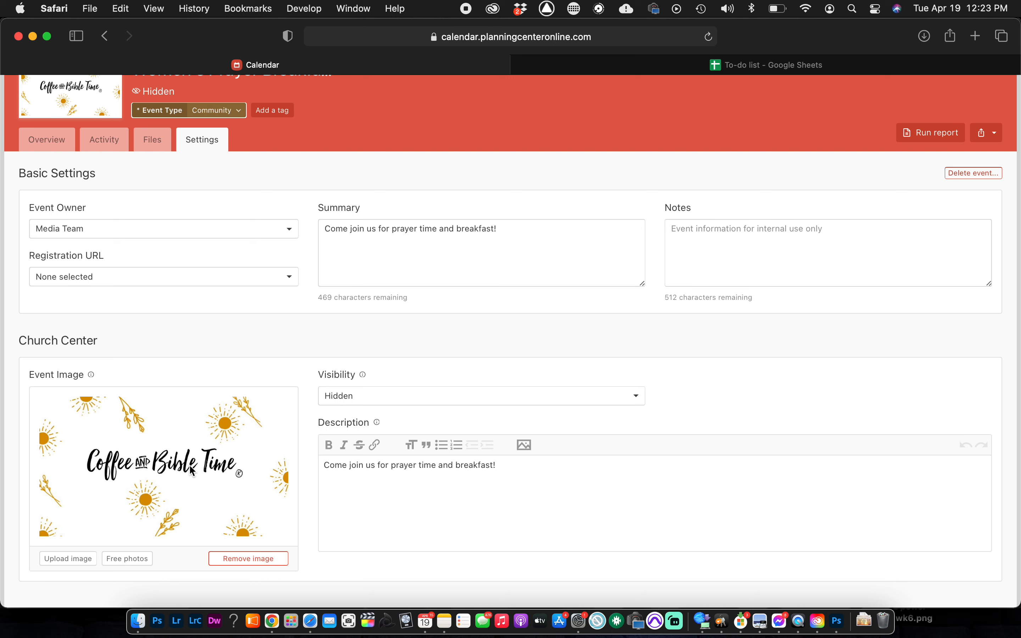
Review the Church Center visibility options and the event description, save the description, and look over the event's settings
left_click(345, 403)
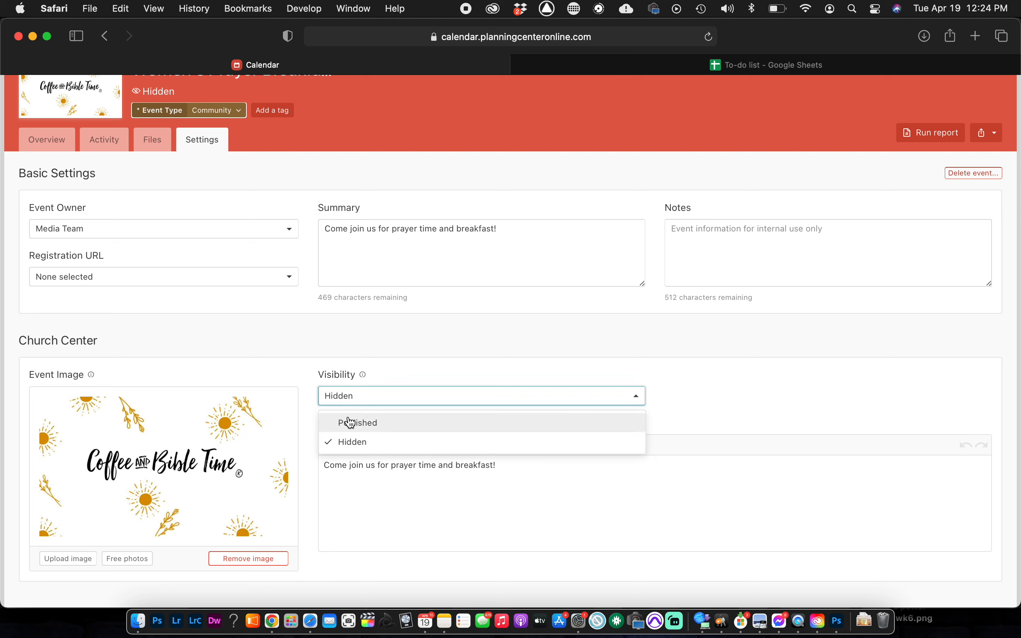
left_click(406, 364)
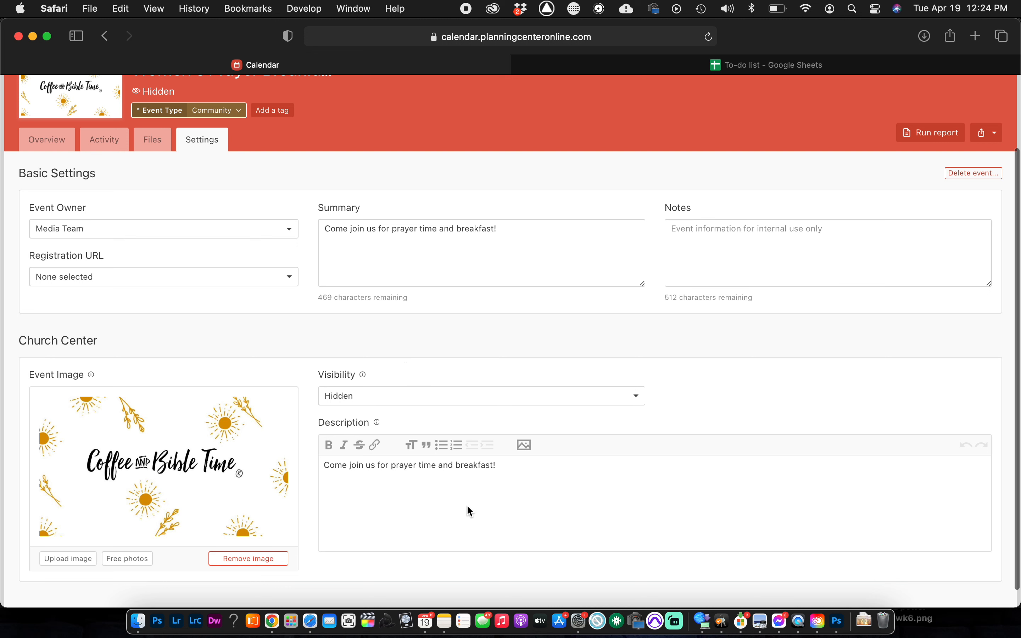
left_click(465, 485)
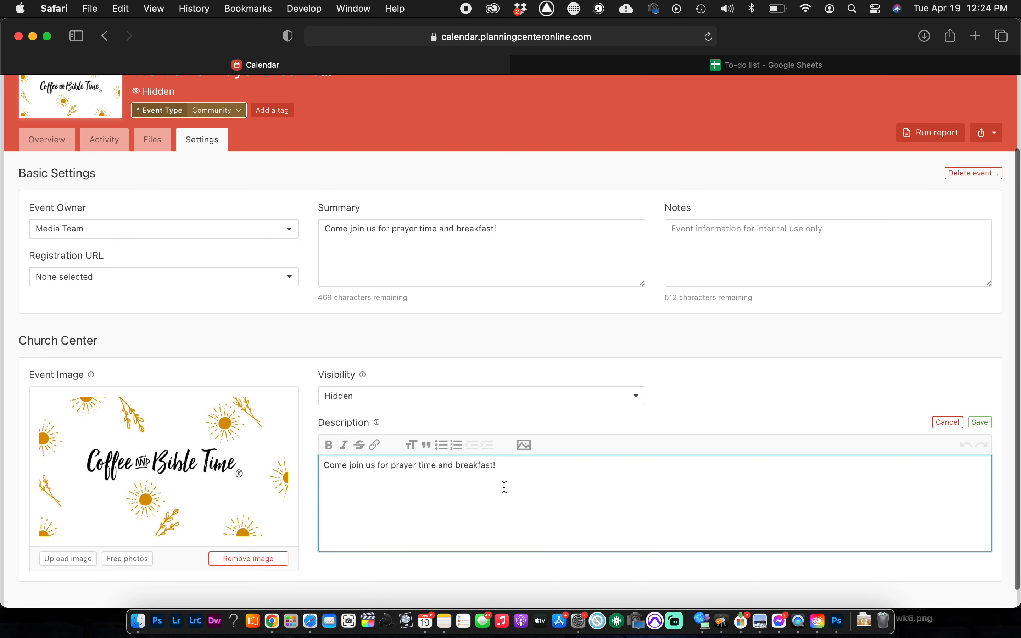
scroll(520, 481, "down", 1)
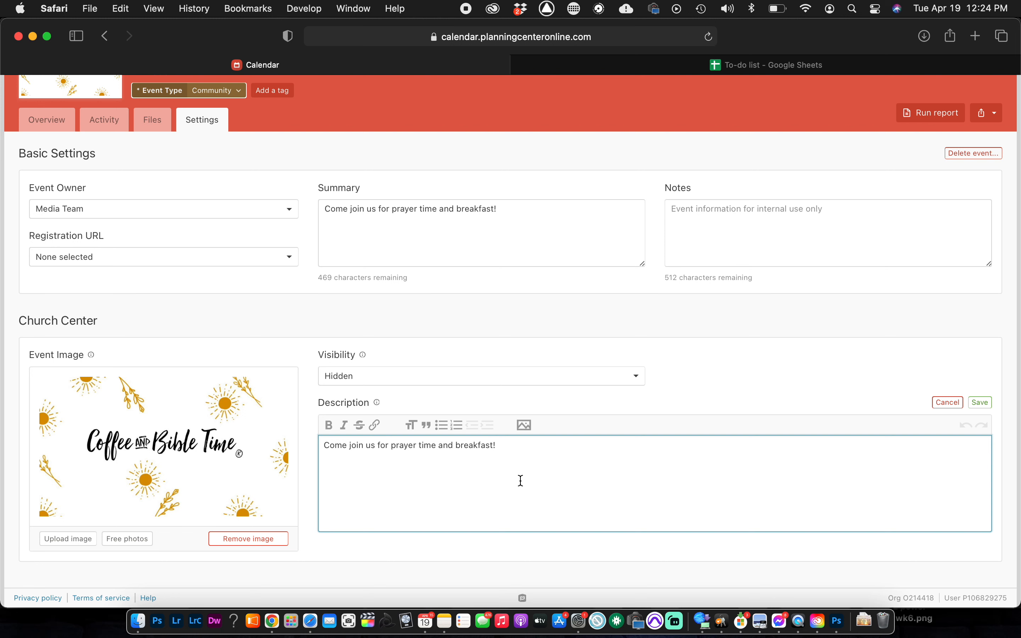
scroll(590, 474, "up", 2)
scroll(590, 474, "down", 2)
left_click(979, 403)
scroll(574, 390, "down", 1)
scroll(574, 394, "up", 5)
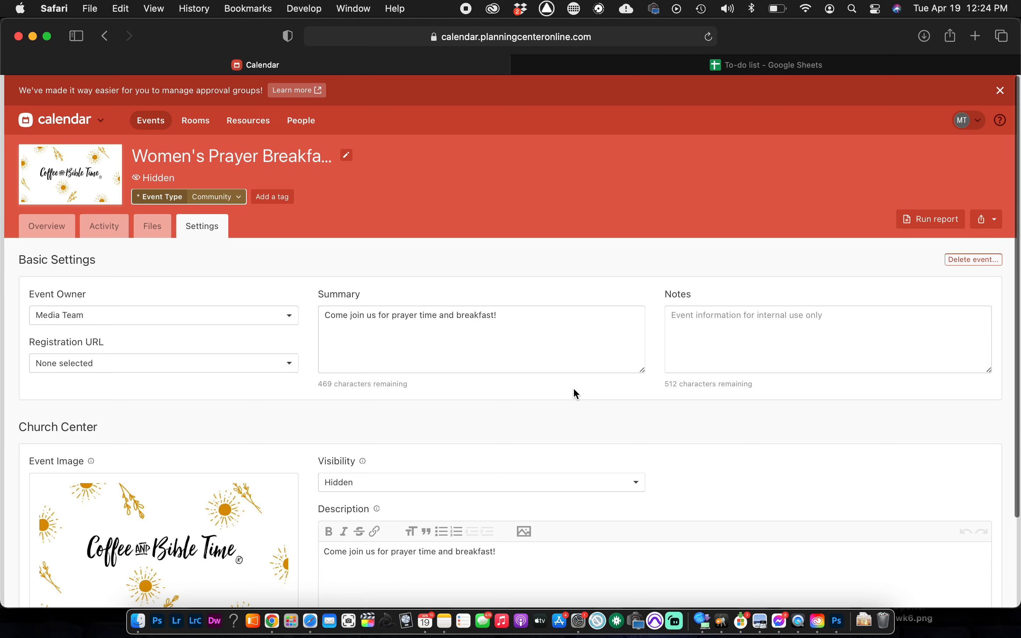
scroll(574, 390, "down", 5)
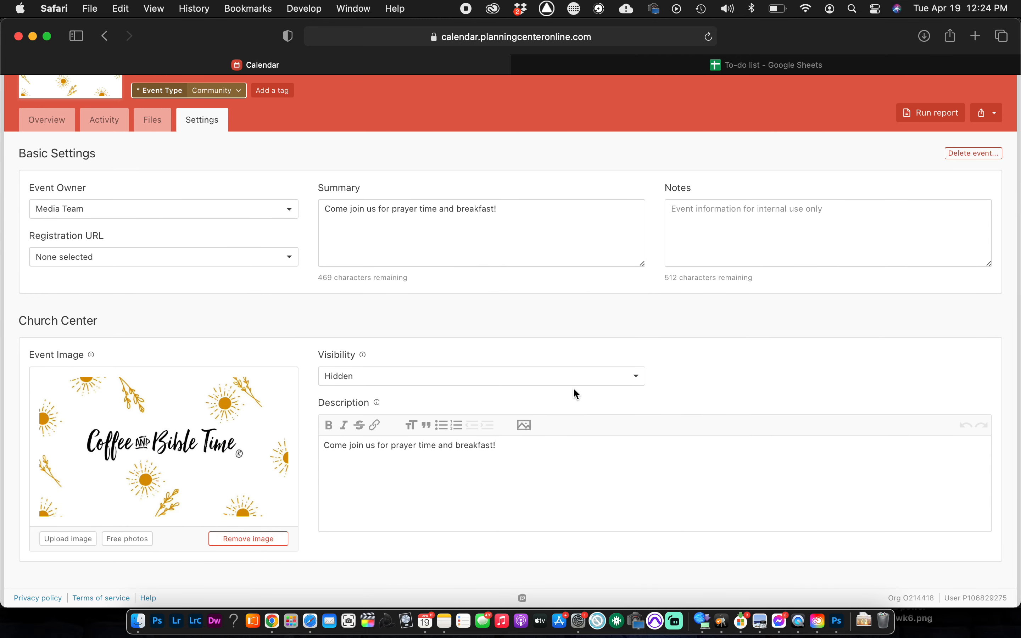
scroll(575, 392, "up", 5)
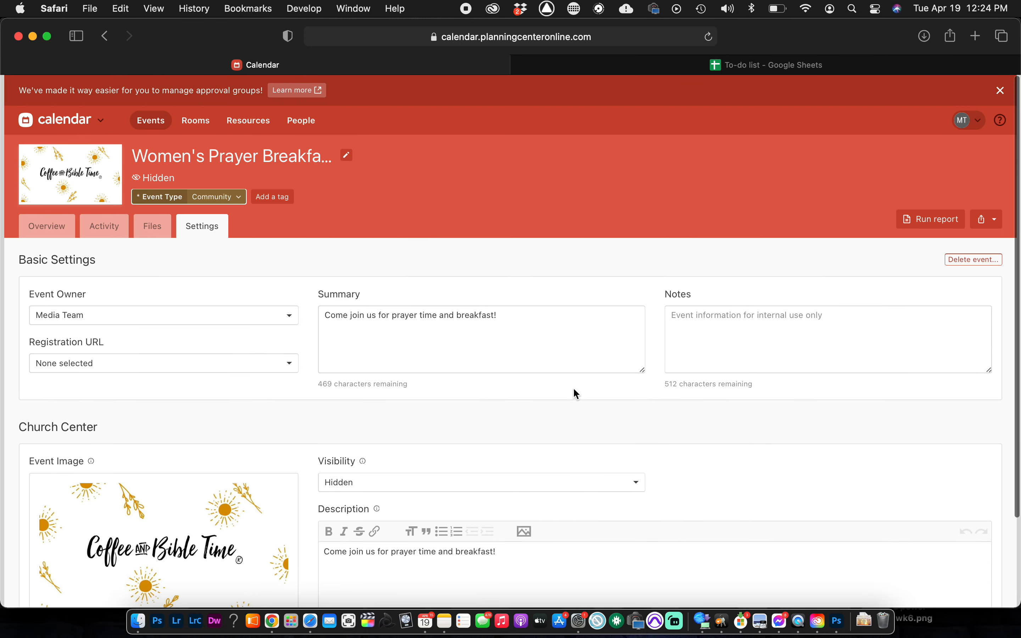
scroll(575, 393, "down", 1)
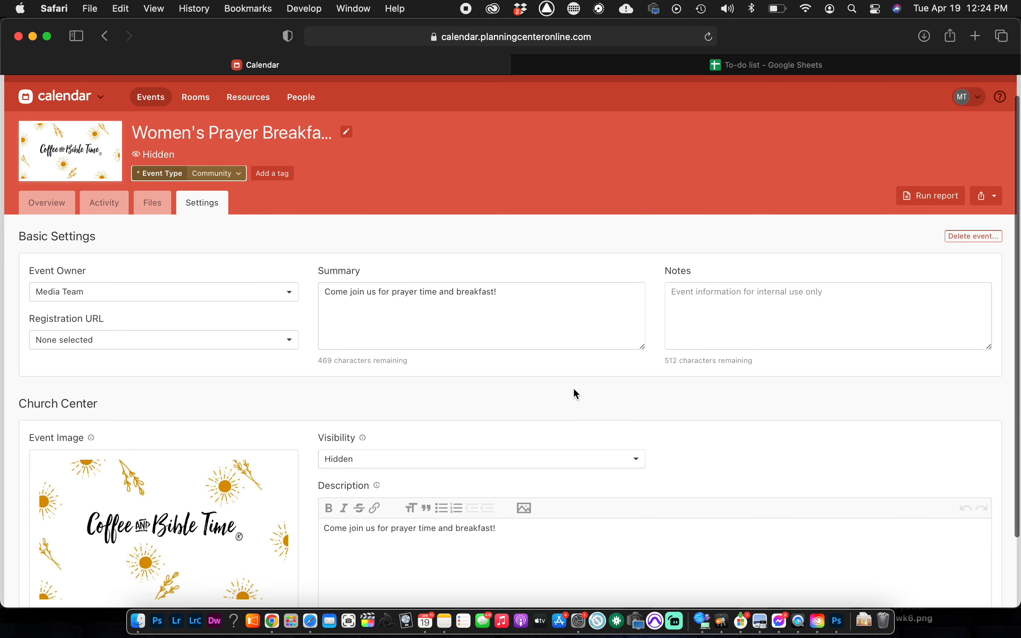
Return to the event overview, save the location, schedule and resource changes to this date, and confirm them
left_click(61, 204)
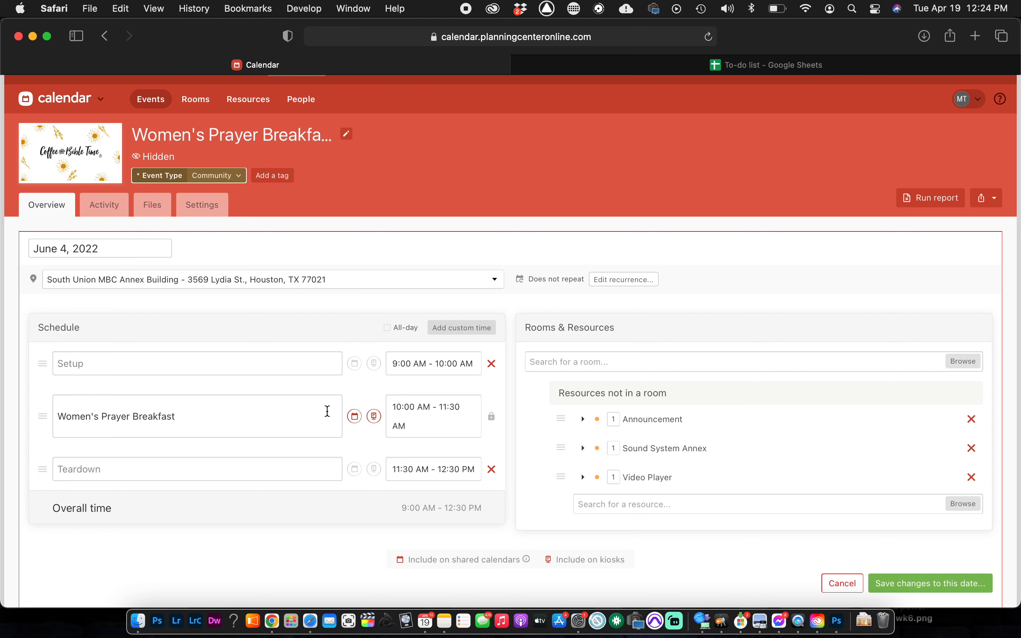
scroll(327, 413, "down", 2)
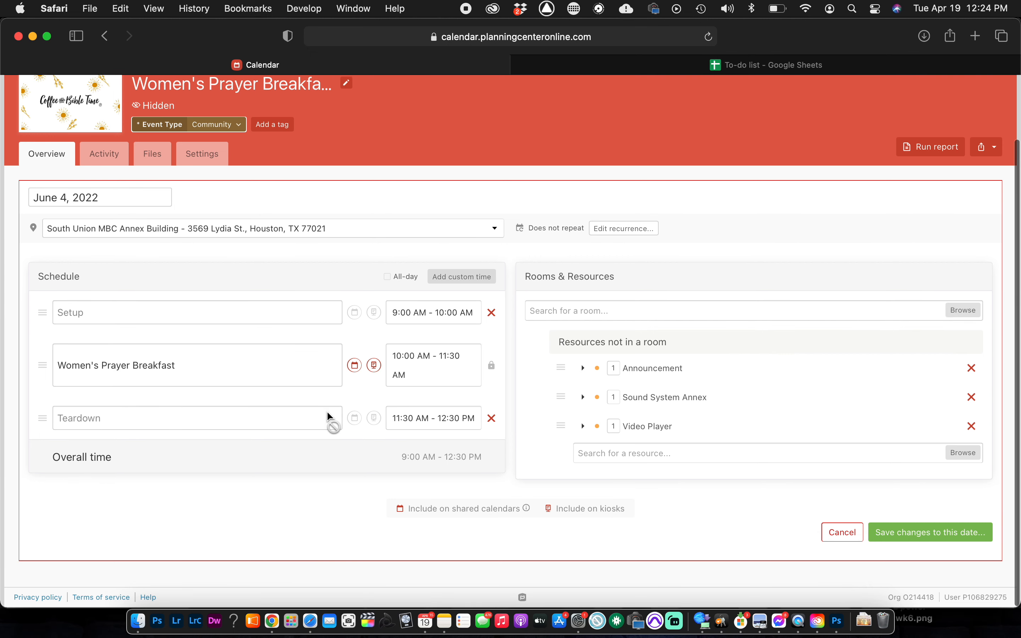
left_click(919, 535)
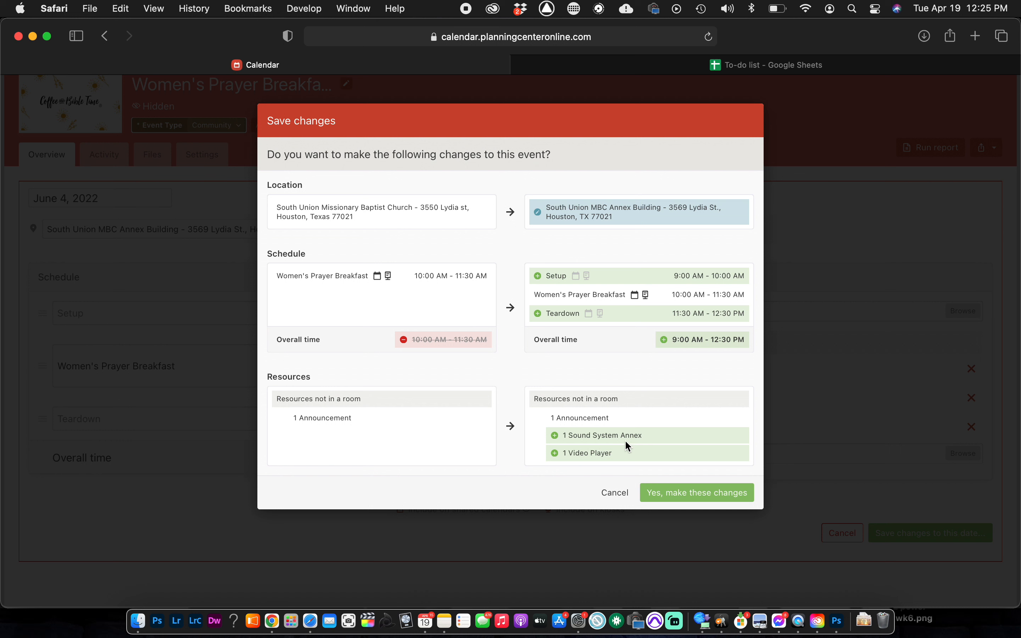
left_click(674, 493)
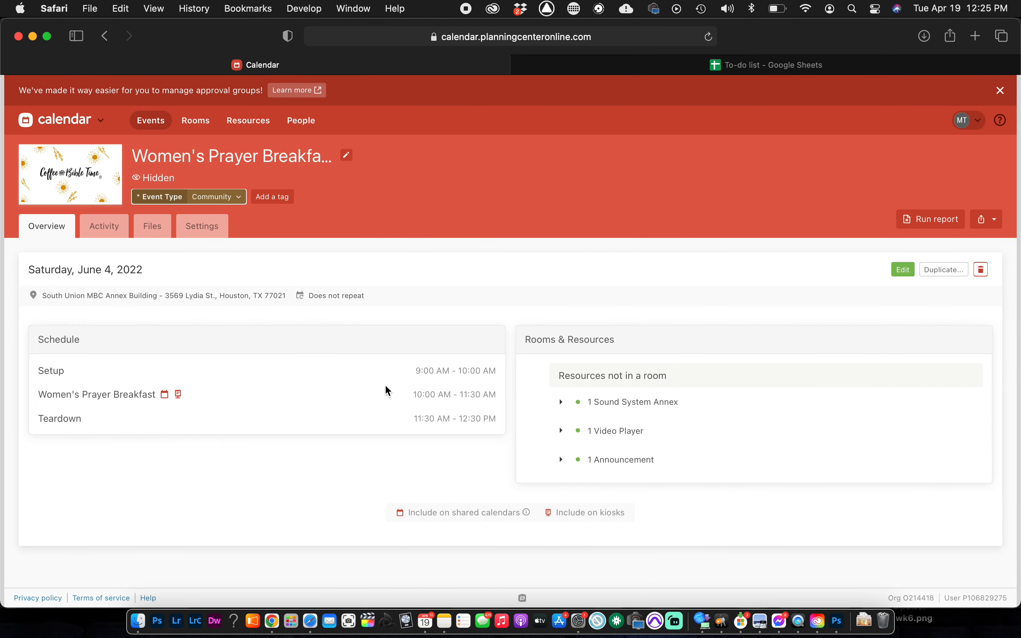
Go back to the events calendar and view the details of Women's Prayer Breakfast on June 4
left_click(154, 122)
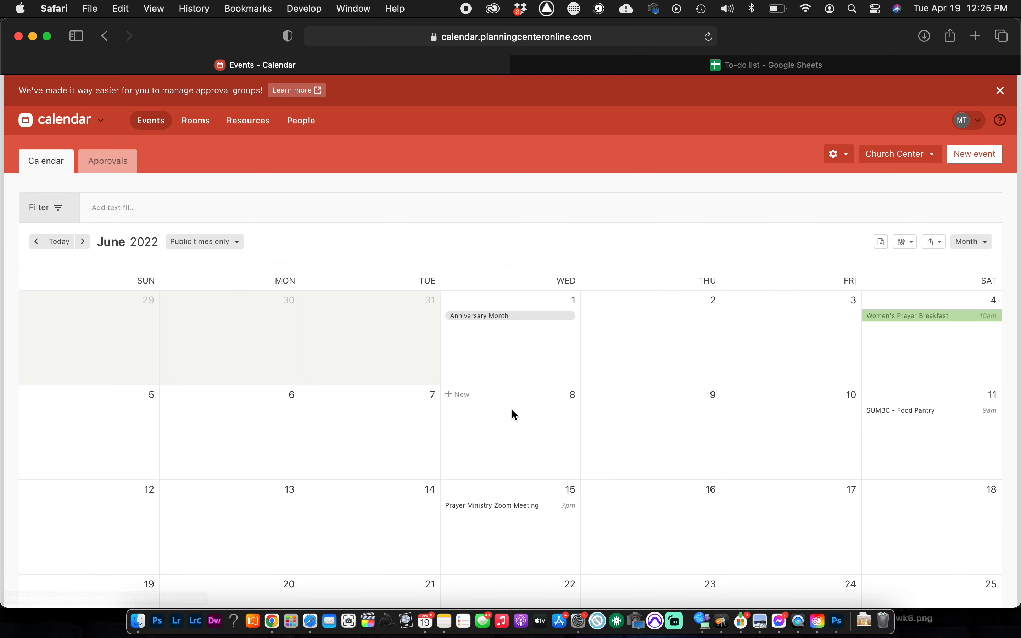
left_click(902, 322)
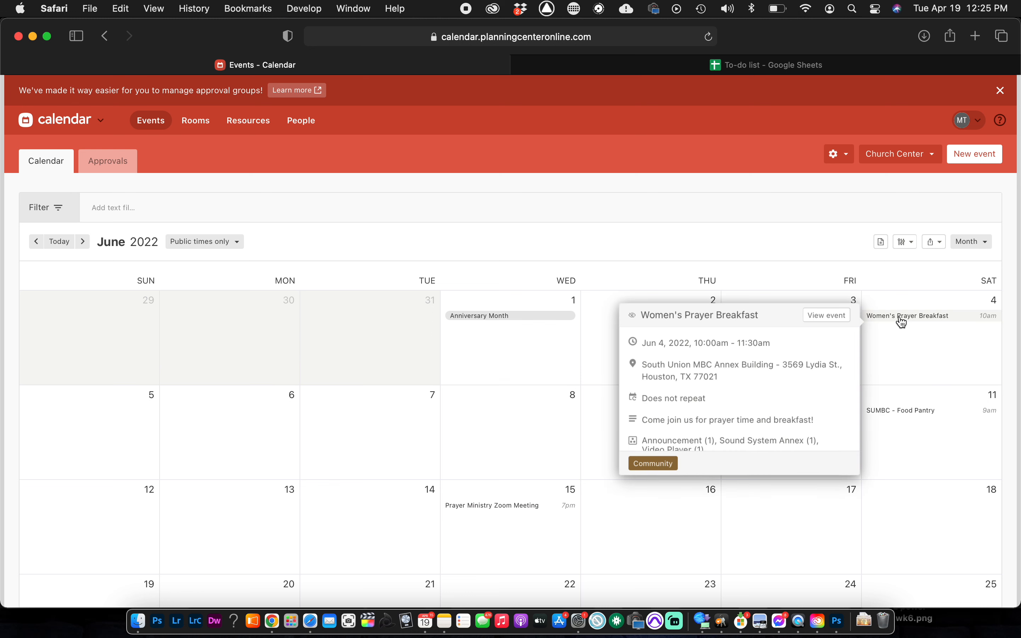